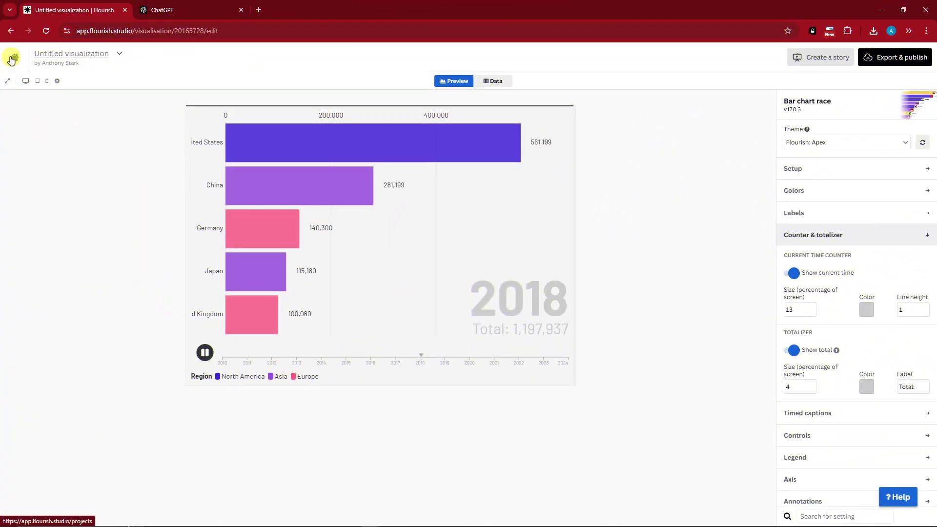
Step: Return to My projects, with its two untitled visualizations, and open the account menu
click(14, 57)
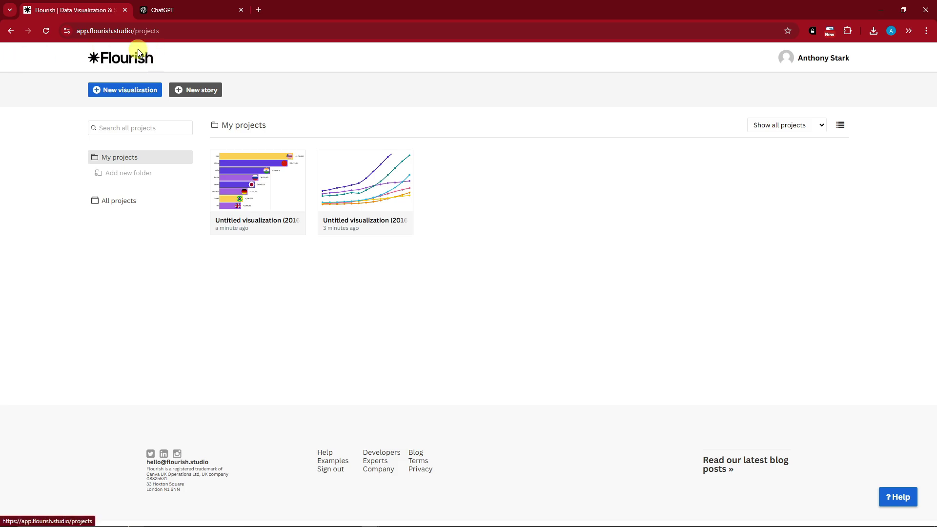
click(171, 30)
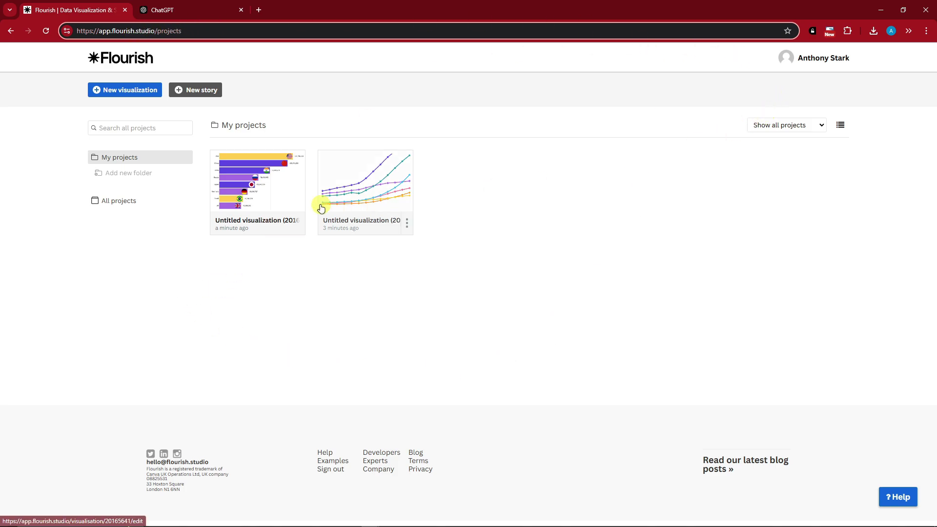
click(808, 58)
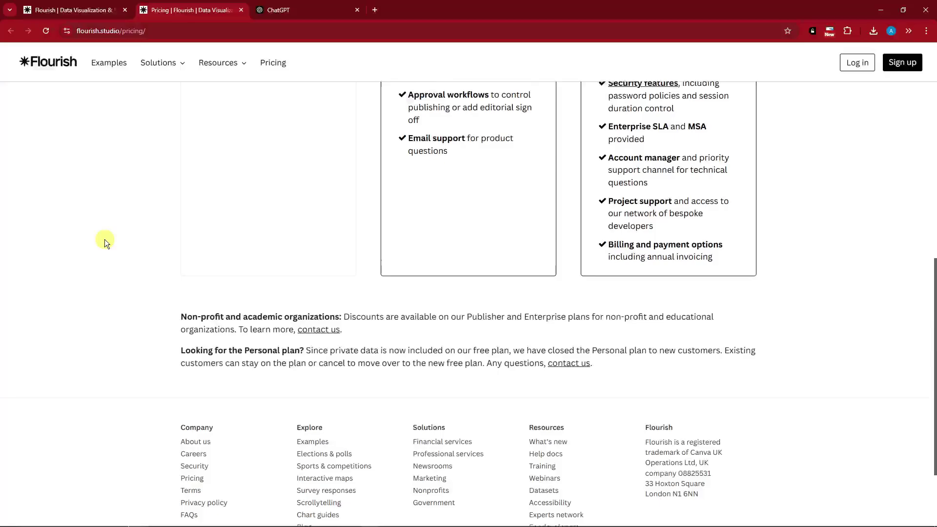
Step: Scroll through the Free, Publisher and Enterprise plans and highlight the Free plan's feature list
scroll(104, 239, up, 10)
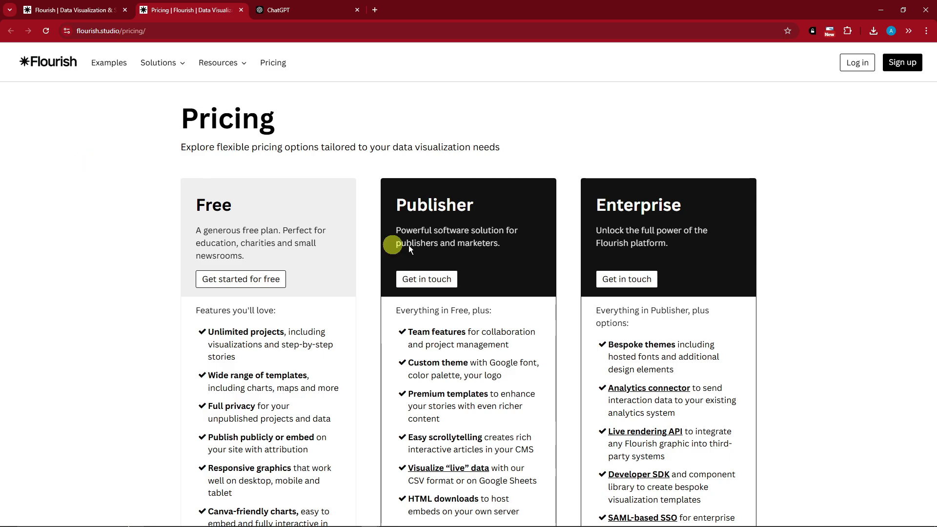
scroll(470, 243, down, 5)
scroll(473, 246, up, 5)
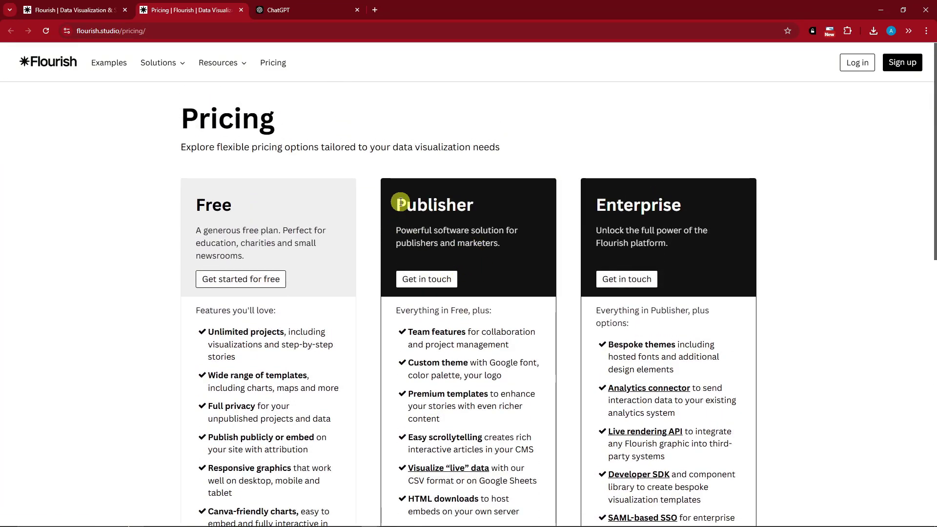
drag(401, 202, 520, 203)
drag(595, 202, 678, 200)
scroll(534, 256, down, 1)
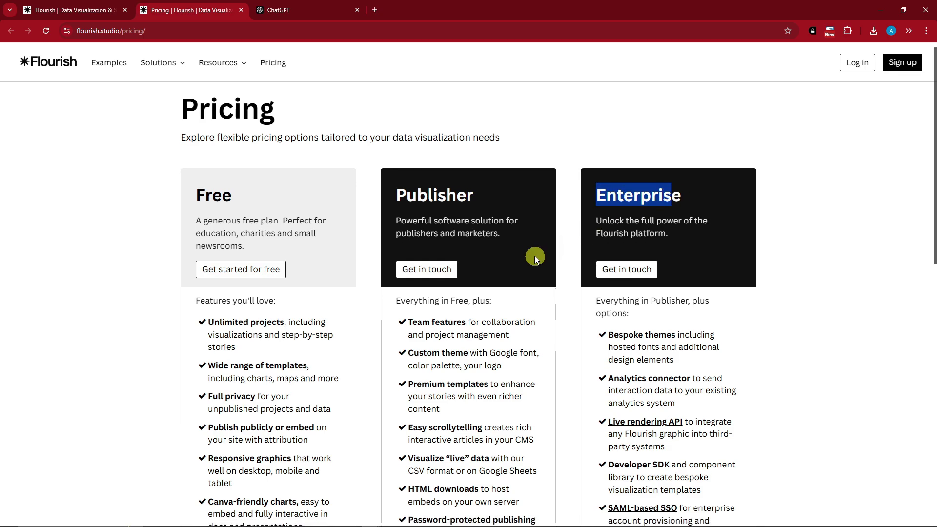
scroll(488, 225, down, 2)
scroll(498, 339, down, 10)
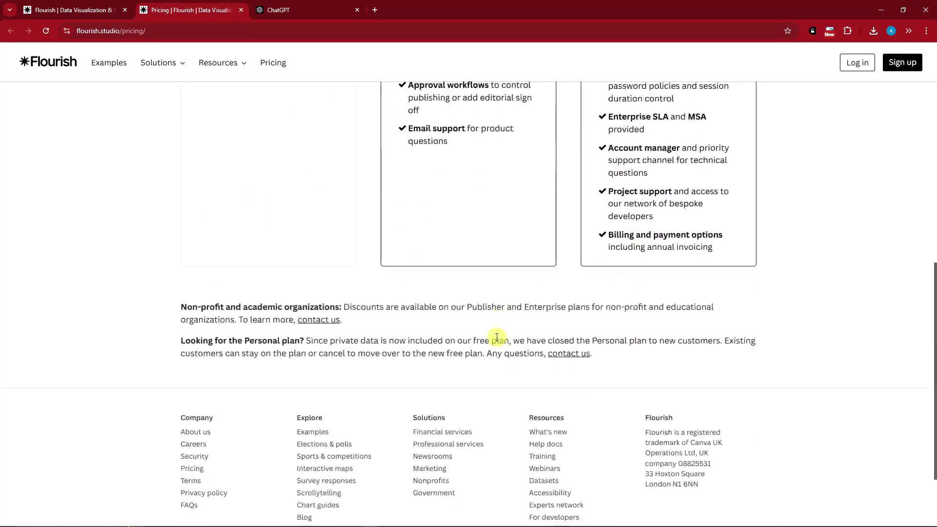
scroll(507, 332, up, 10)
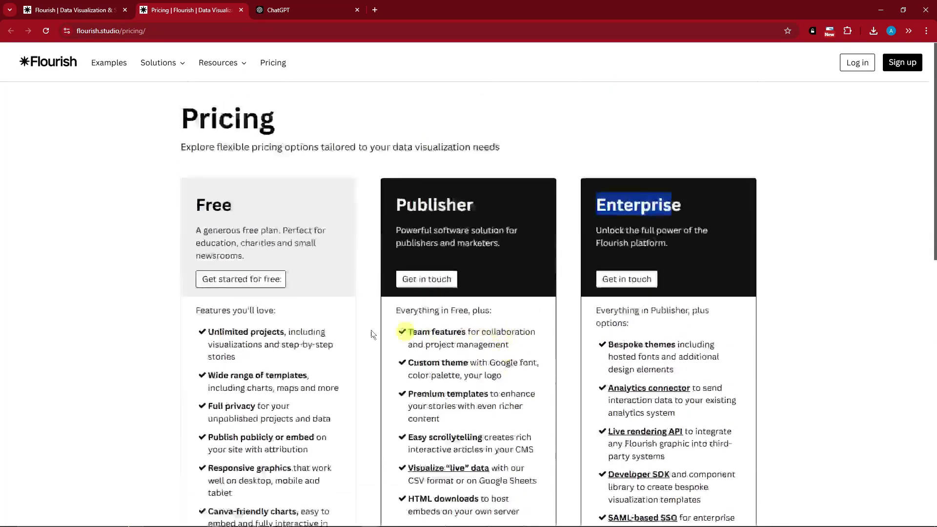
scroll(210, 195, down, 2)
drag(195, 106, 319, 408)
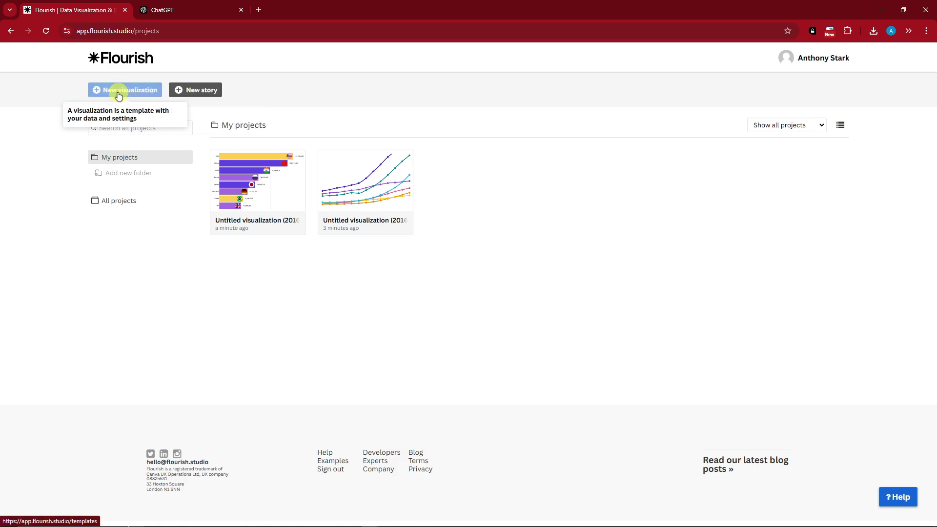
Step: Start a new visualization and scroll the template gallery to the Bar chart race templates
click(149, 90)
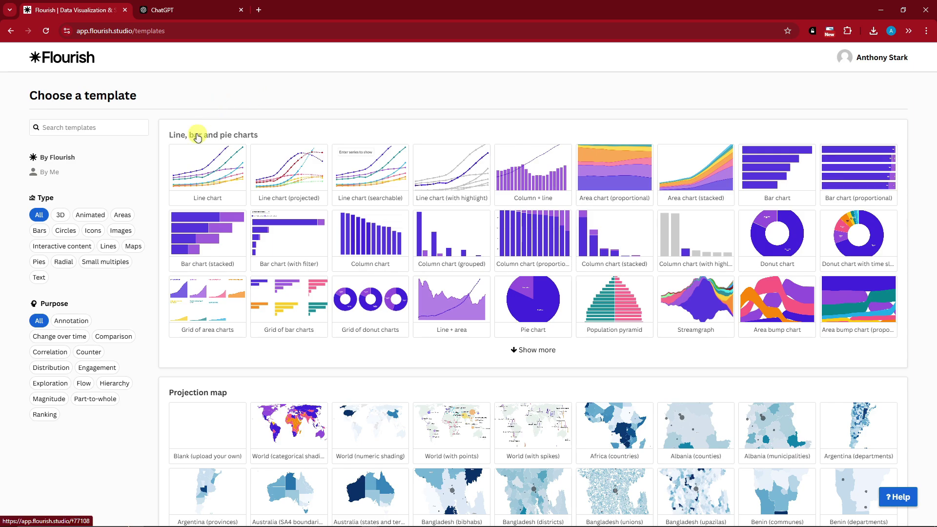
scroll(205, 230, down, 2)
scroll(229, 276, down, 6)
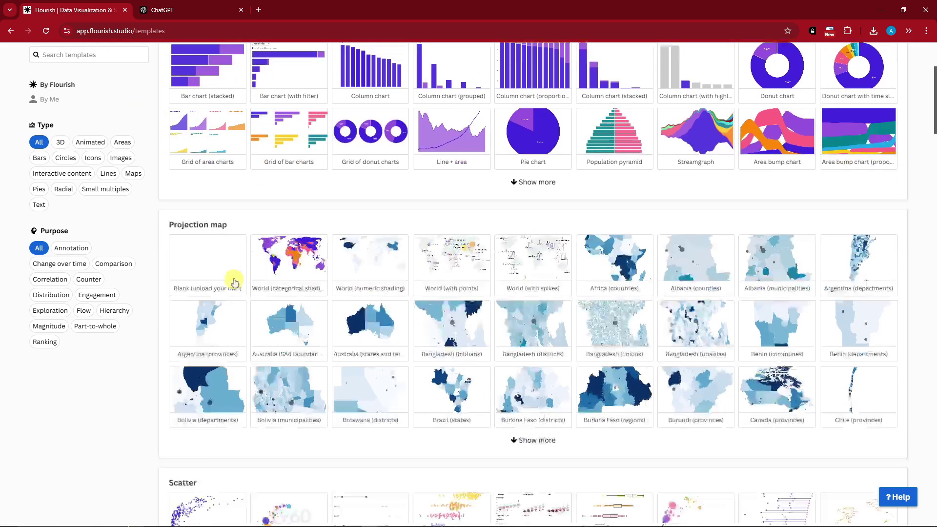
scroll(221, 272, down, 14)
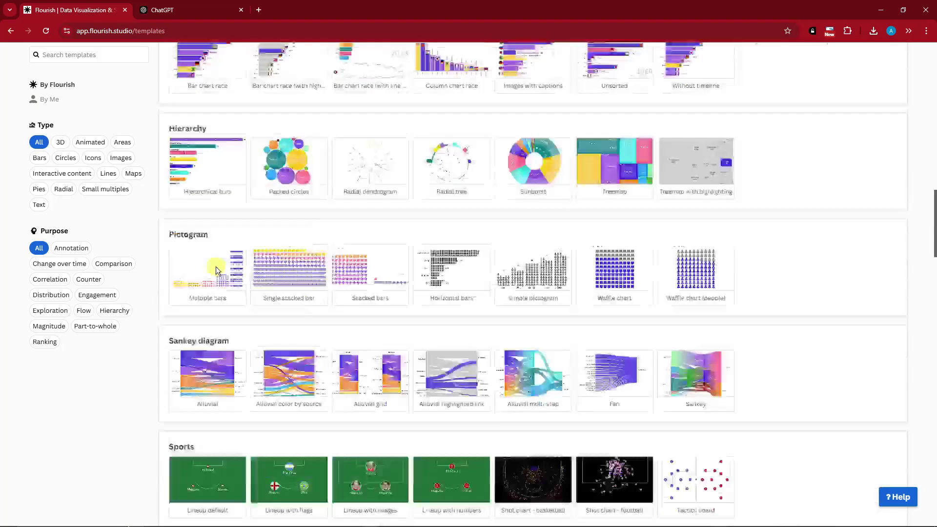
scroll(221, 268, down, 20)
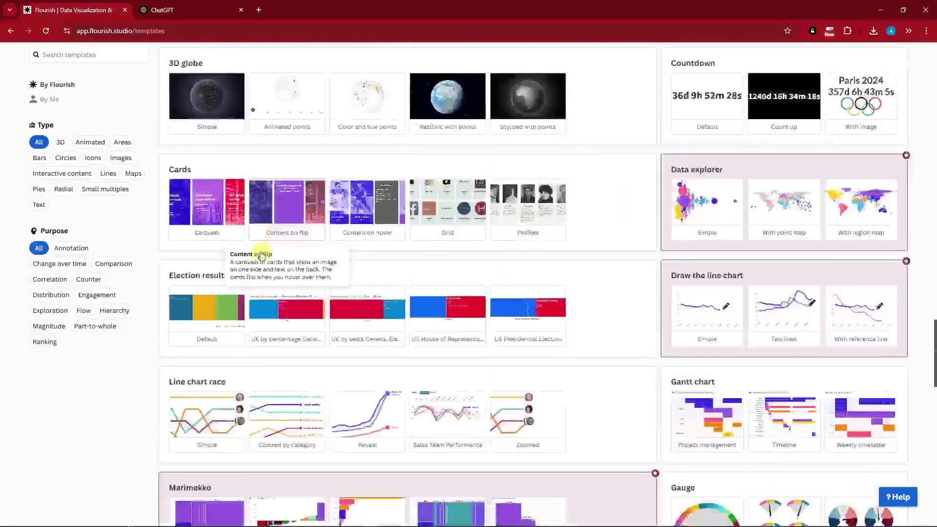
scroll(265, 257, up, 20)
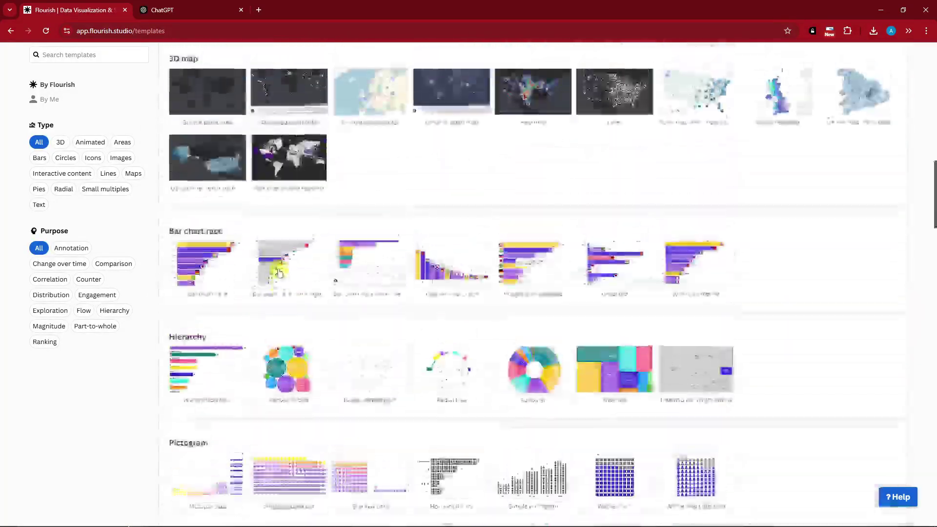
scroll(279, 272, up, 5)
scroll(273, 274, down, 10)
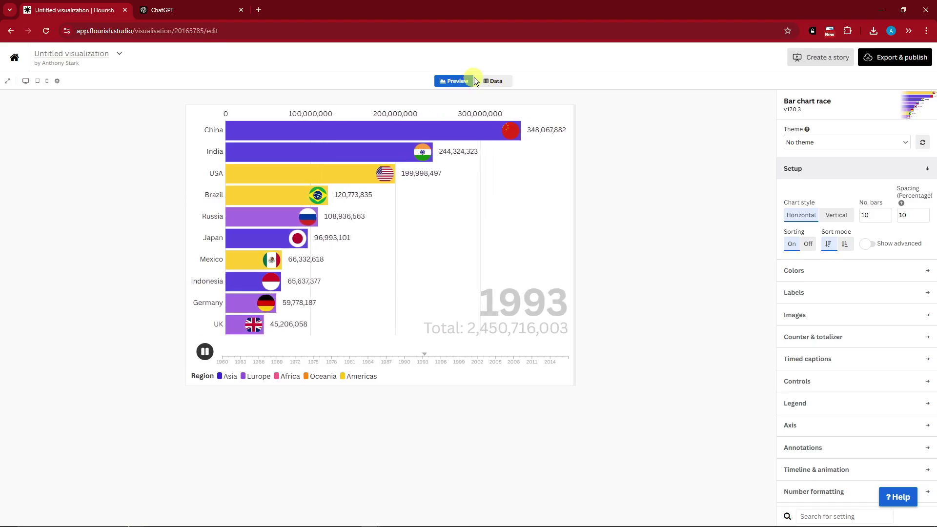
Step: Check the data view, then preview the chart at tablet, mobile, custom and full available width
click(490, 80)
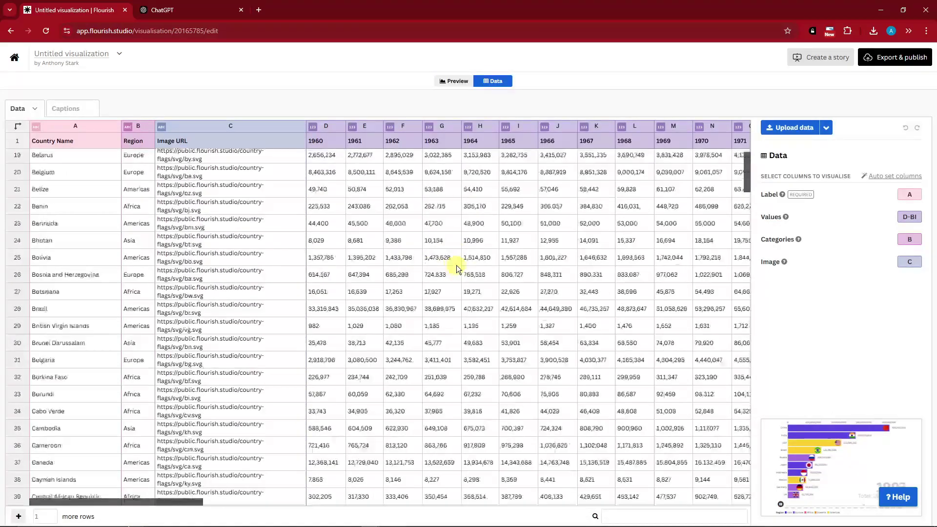
click(453, 81)
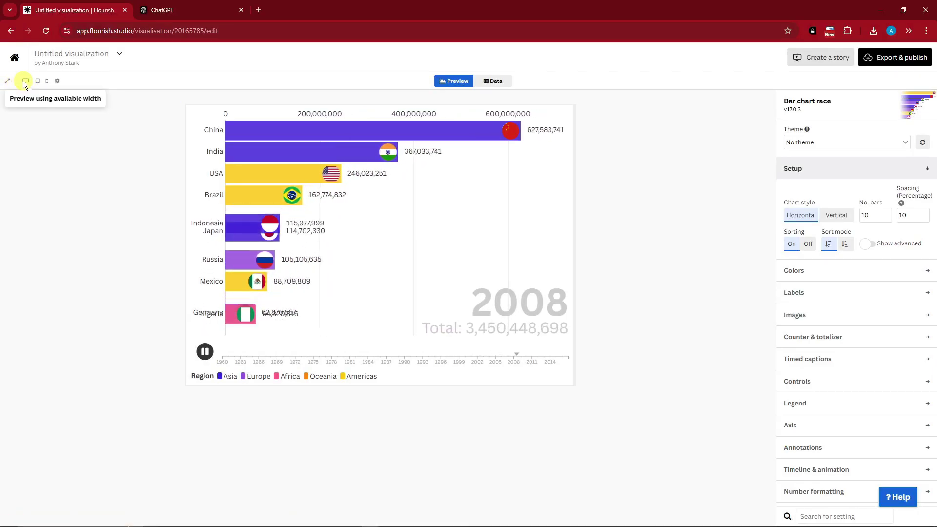
click(39, 82)
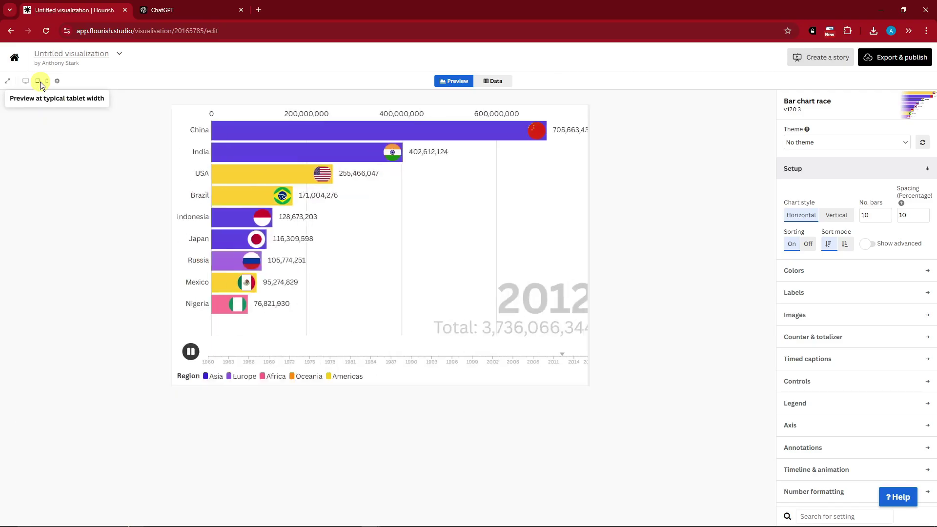
click(49, 81)
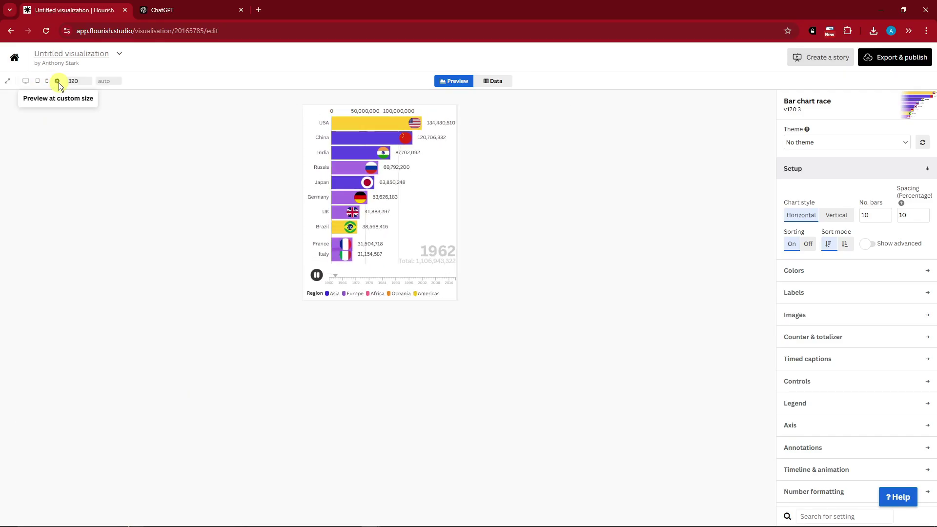
click(57, 81)
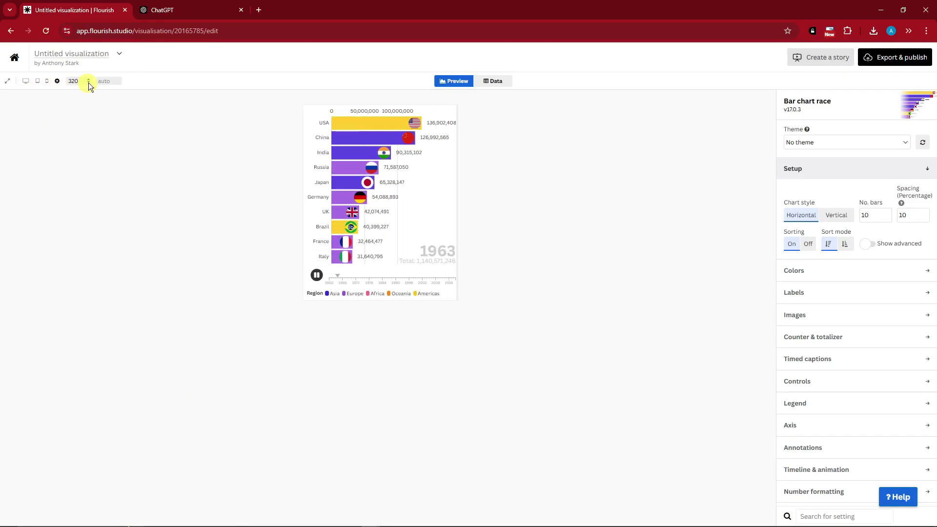
click(26, 81)
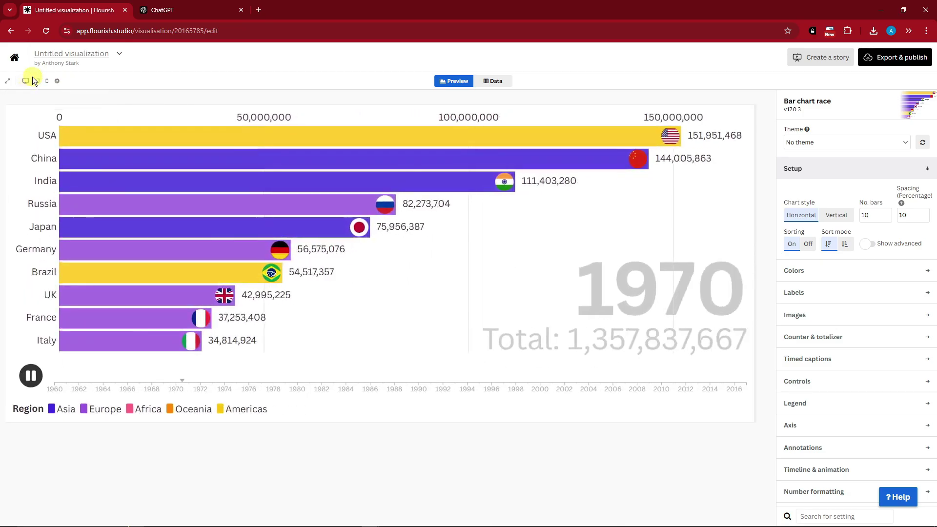
Step: Inspect the country Data sheet, the Captions sheet and the Upload data options
click(493, 85)
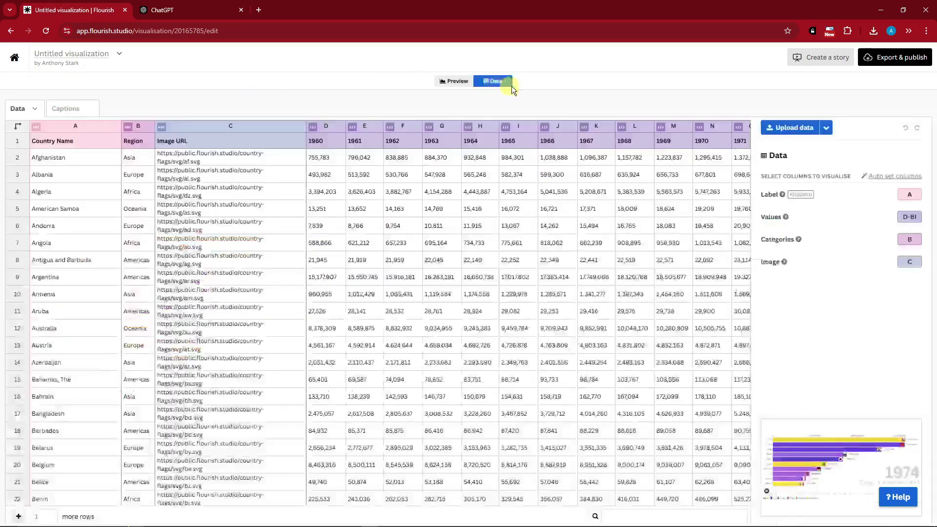
scroll(303, 209, down, 3)
scroll(303, 209, down, 5)
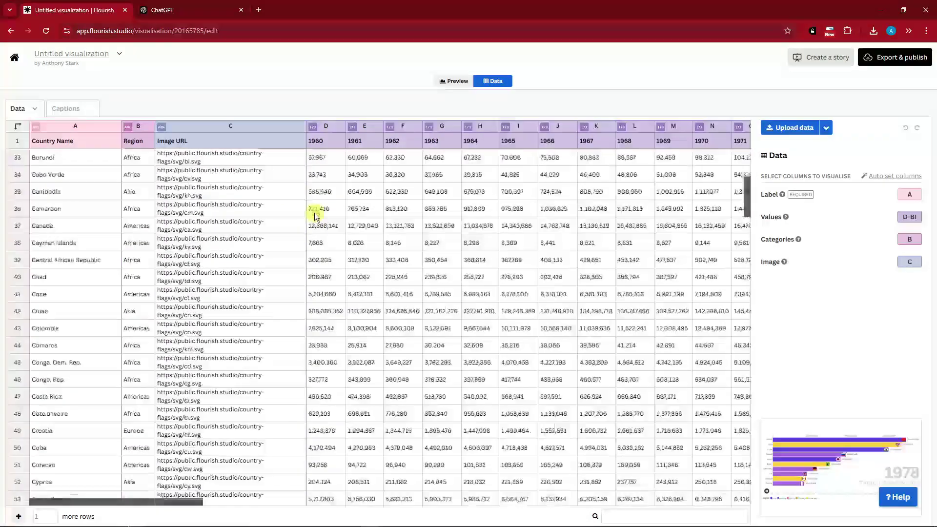
scroll(314, 213, up, 15)
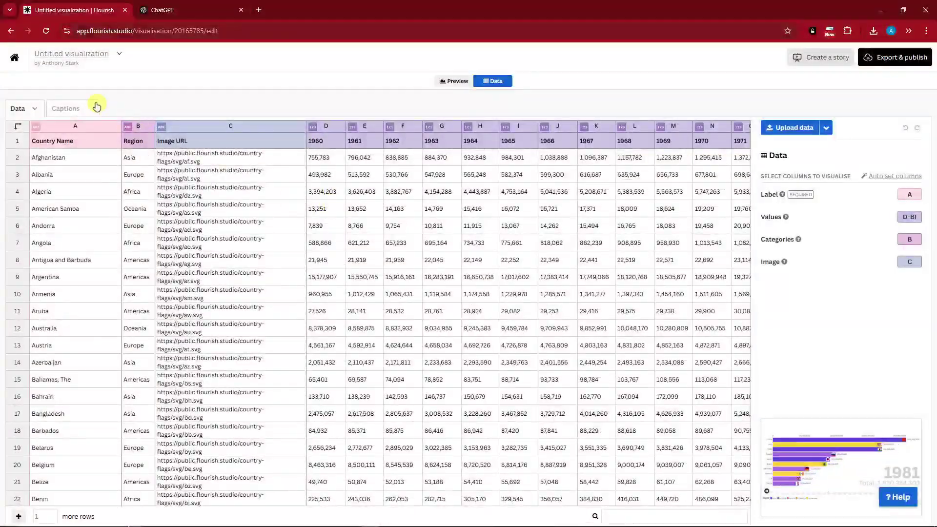
click(77, 106)
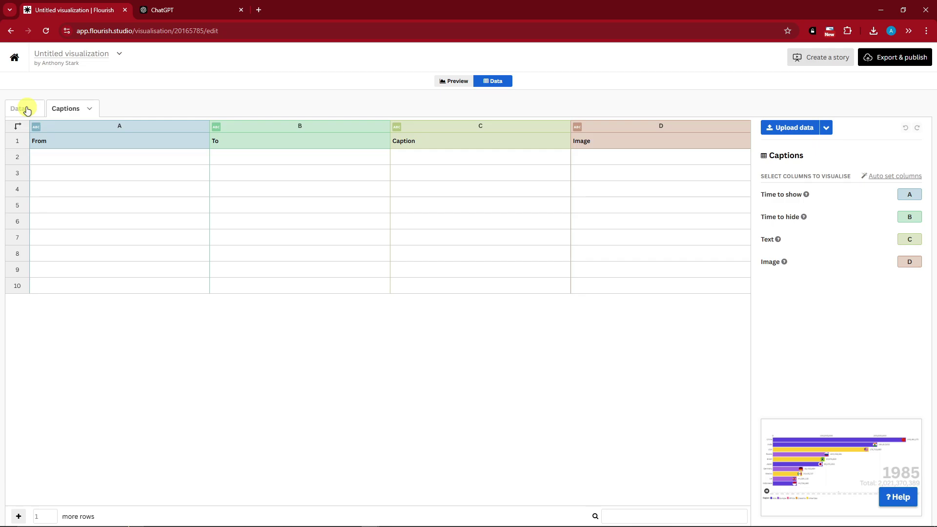
click(26, 109)
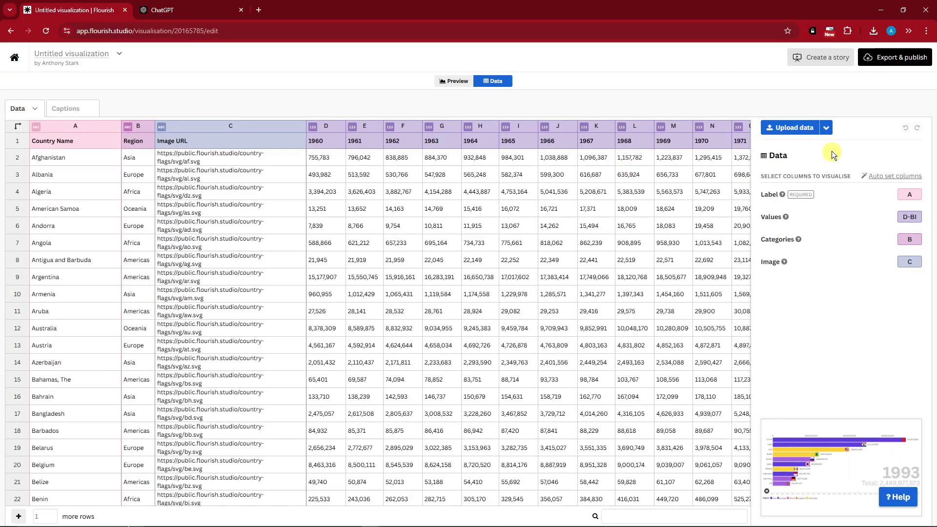
click(829, 127)
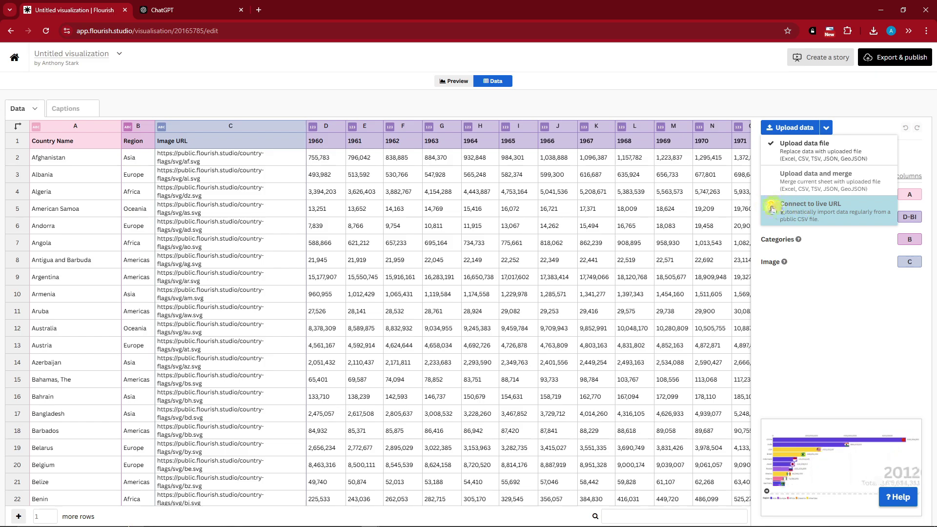
click(864, 127)
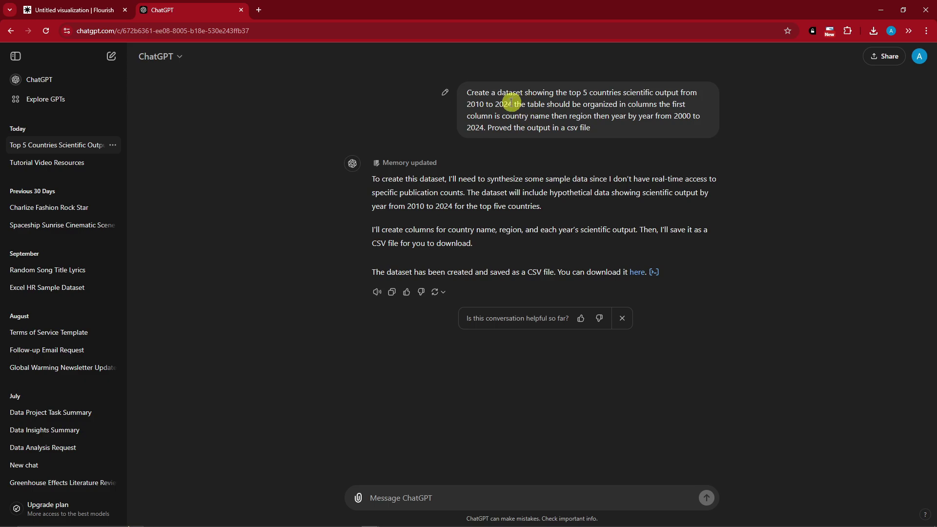
Step: Review the ChatGPT prompt's dataset request and table layout for the scientific output CSV
drag(466, 94, 601, 95)
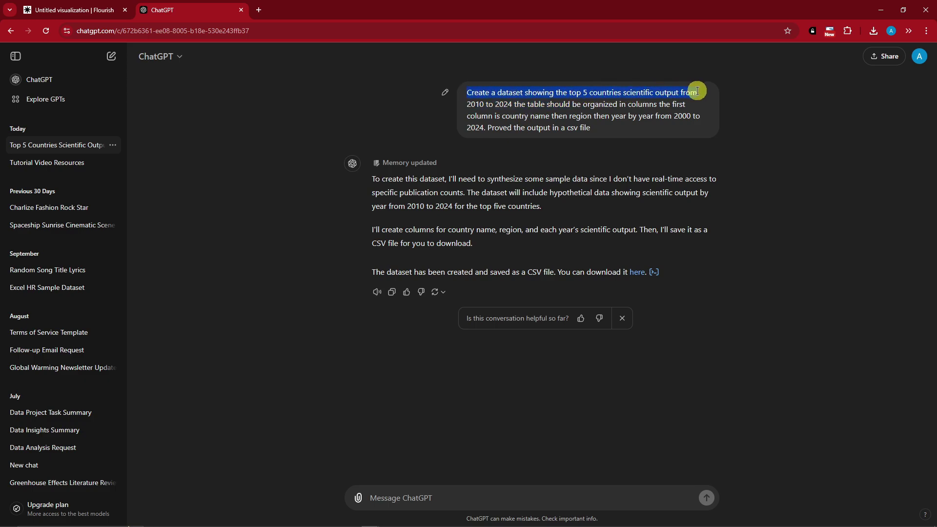
click(490, 108)
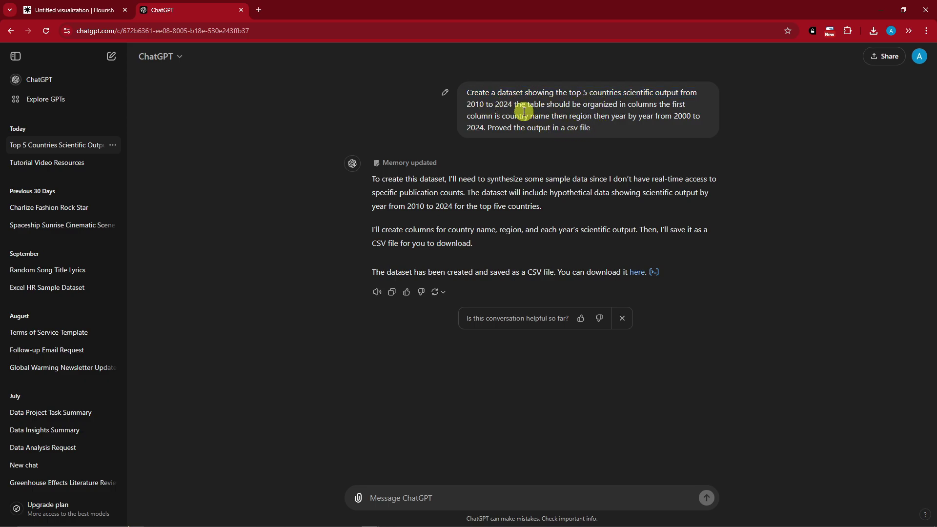
drag(529, 103, 696, 116)
click(677, 117)
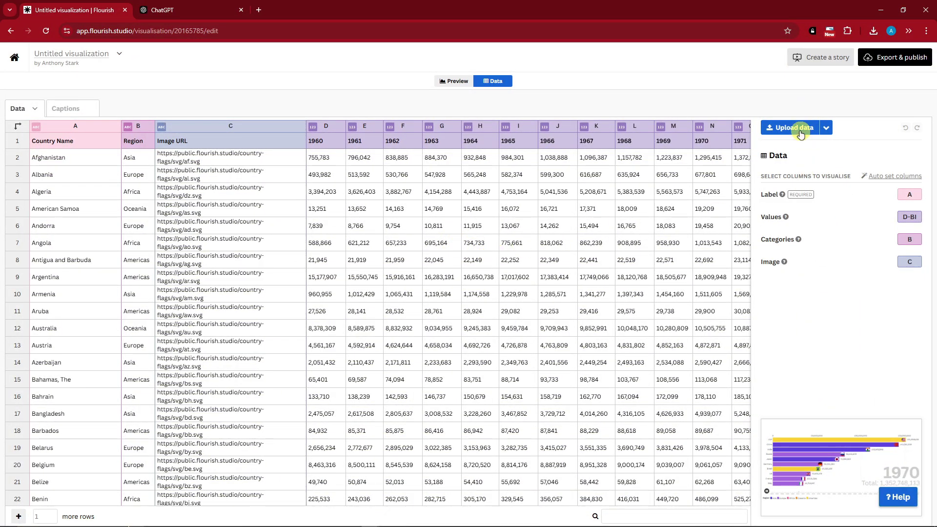
Step: Upload the downloaded scientific output CSV, replacing the sheet, and check the Label and Image settings
click(801, 130)
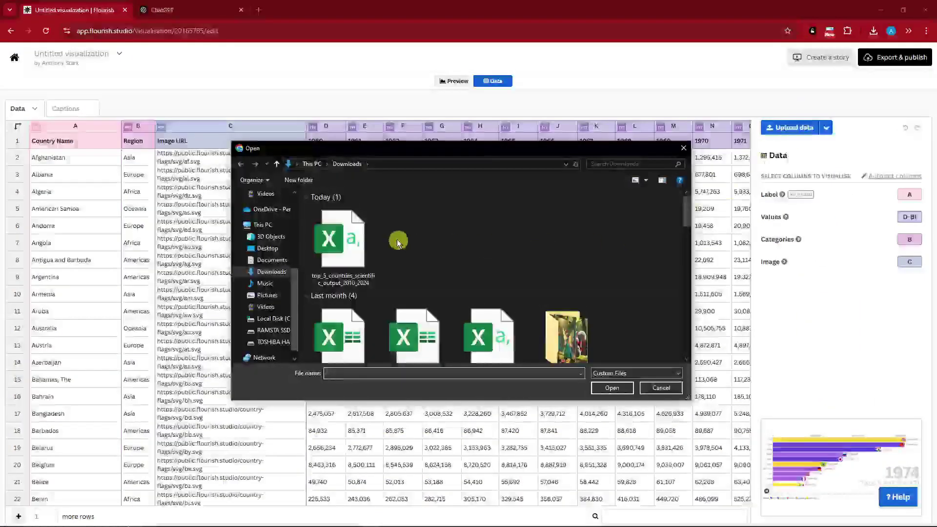
double_click(348, 236)
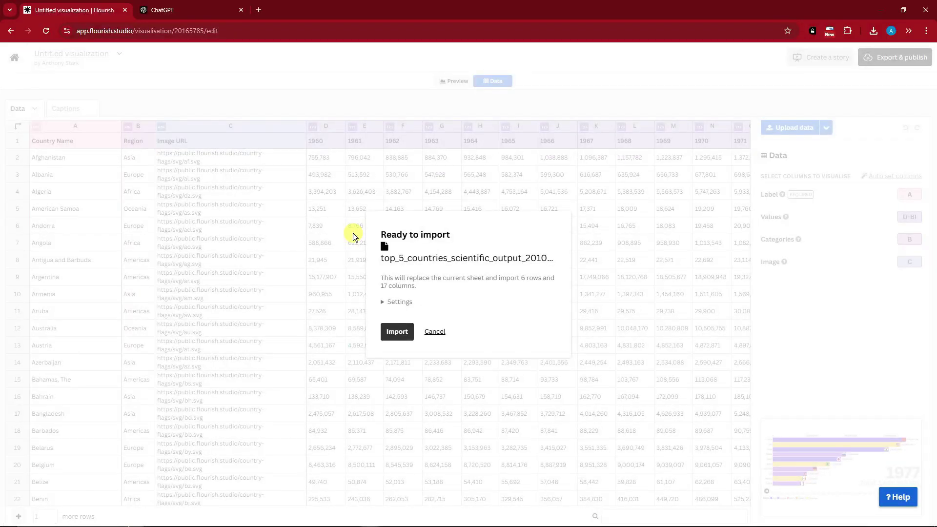
click(396, 332)
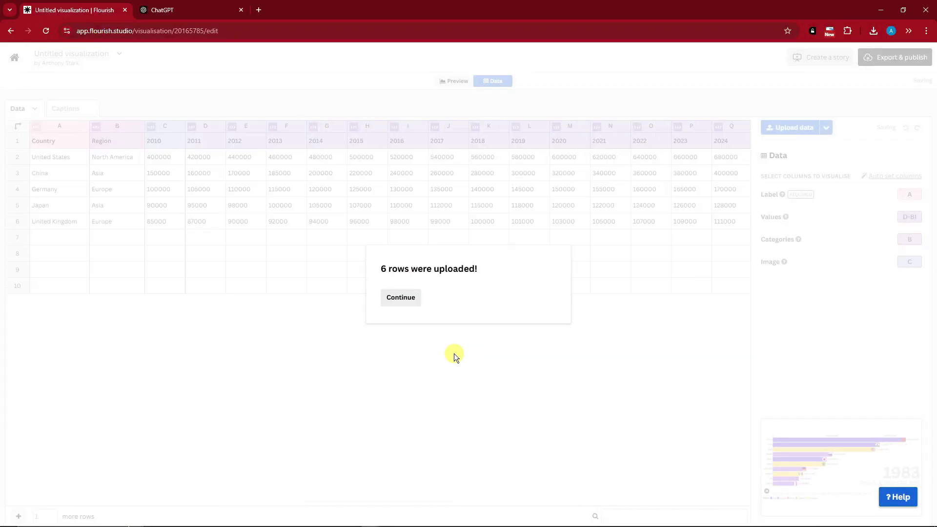
click(400, 298)
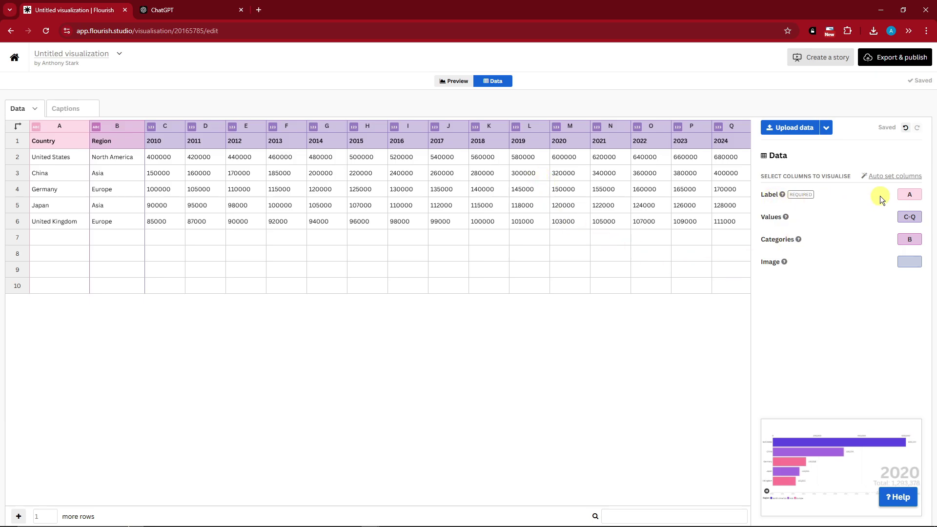
click(909, 194)
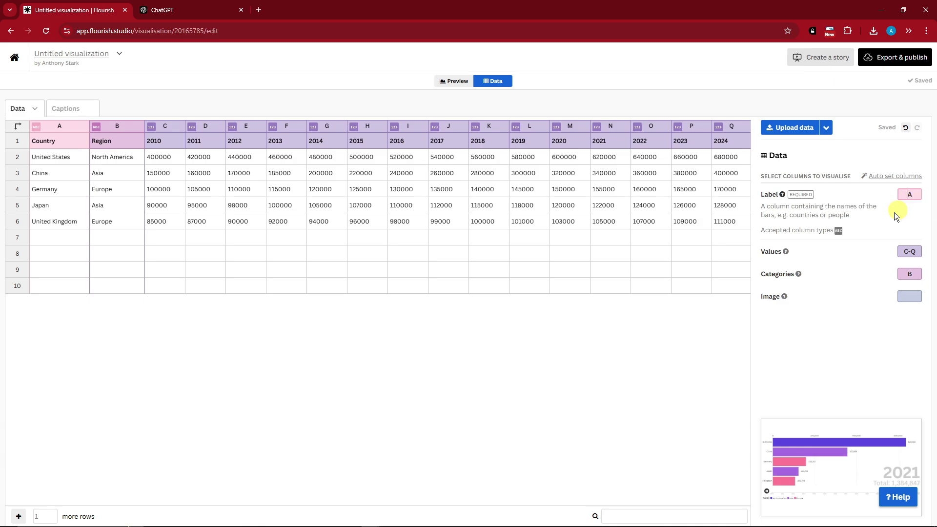
click(772, 297)
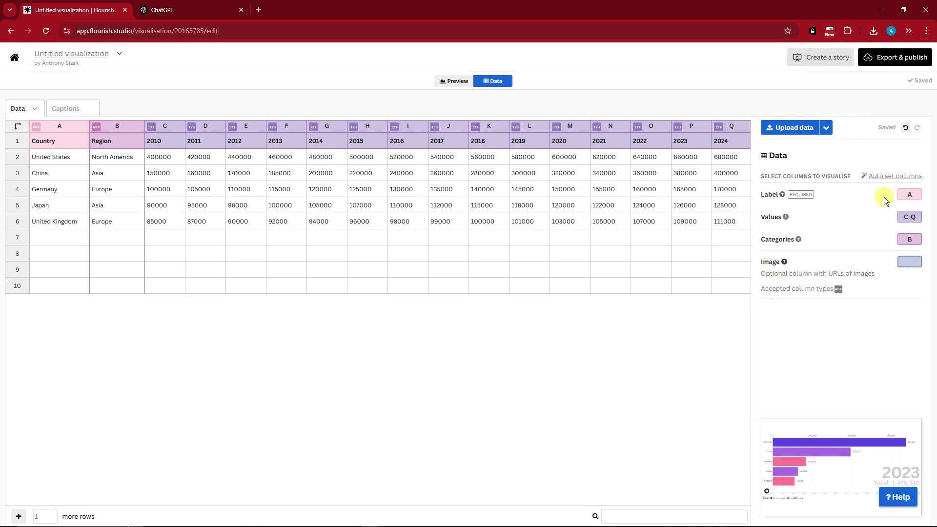
Step: Compare the Midnight, Apex and no-theme looks, settling on the Flourish: Midnight theme
click(454, 86)
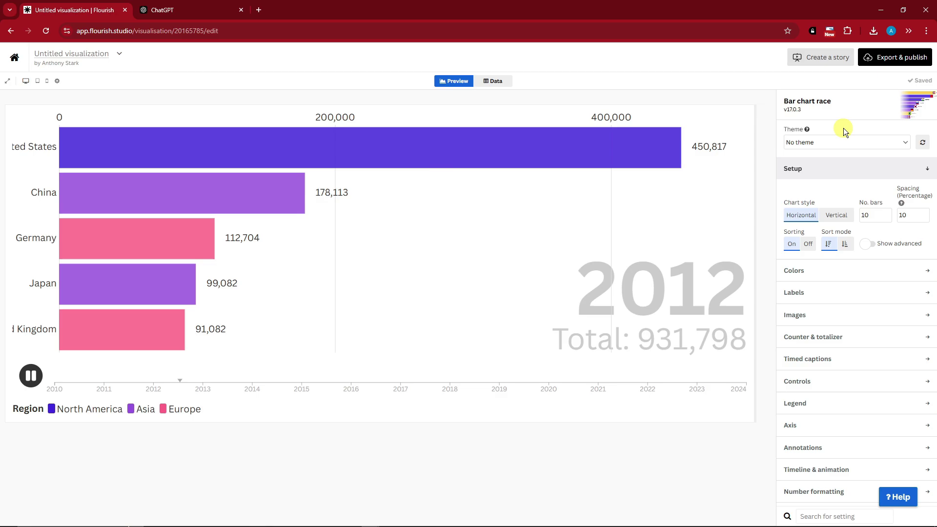
click(904, 141)
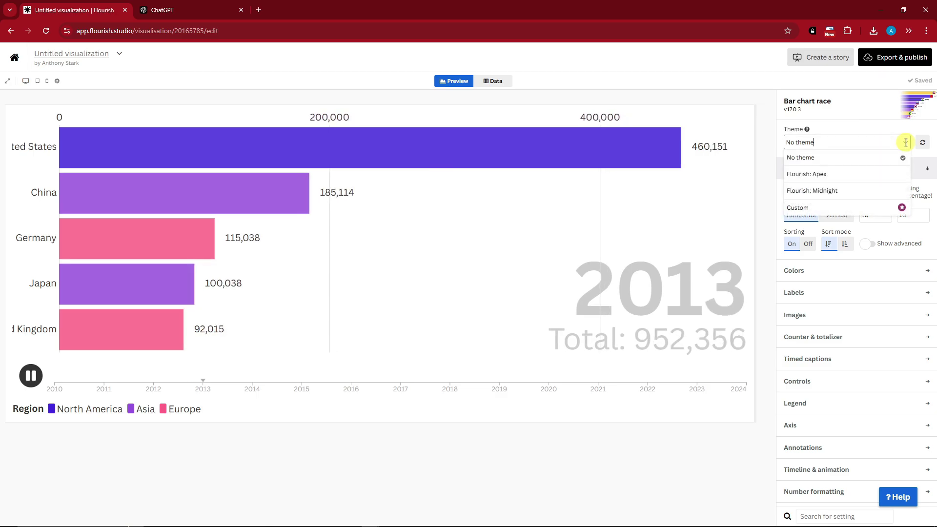
click(827, 192)
click(859, 142)
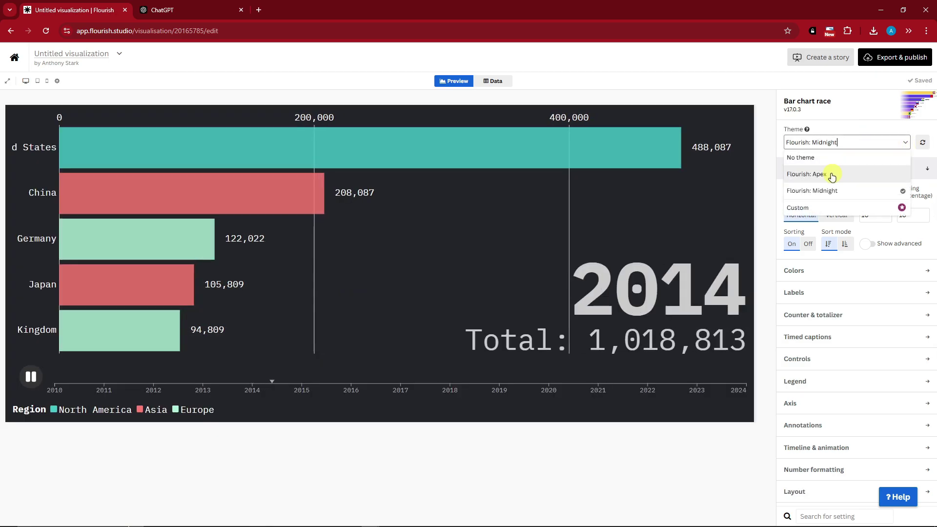
click(830, 174)
click(855, 142)
click(825, 157)
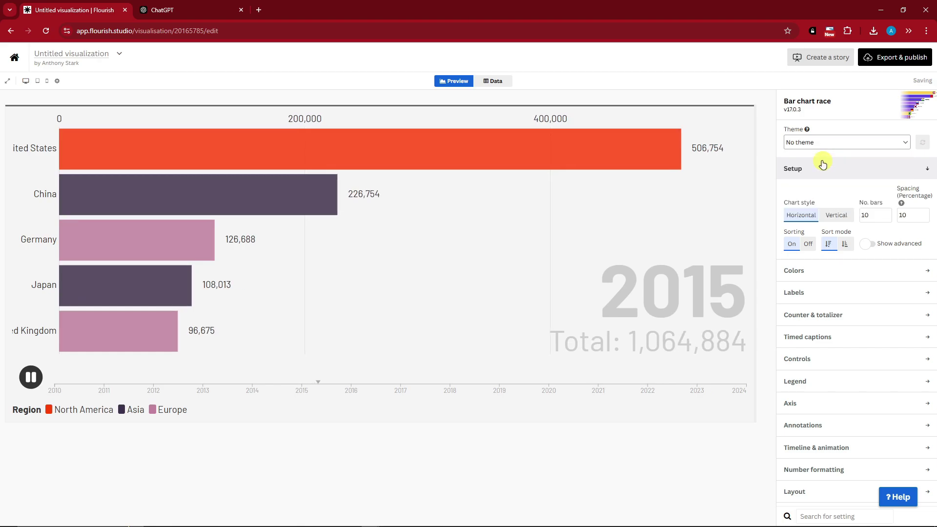
click(846, 139)
click(833, 190)
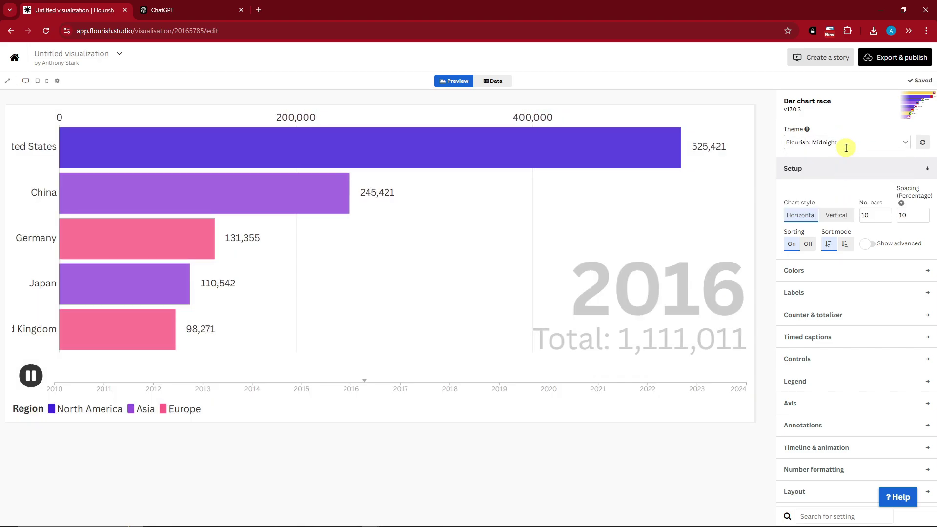
click(847, 145)
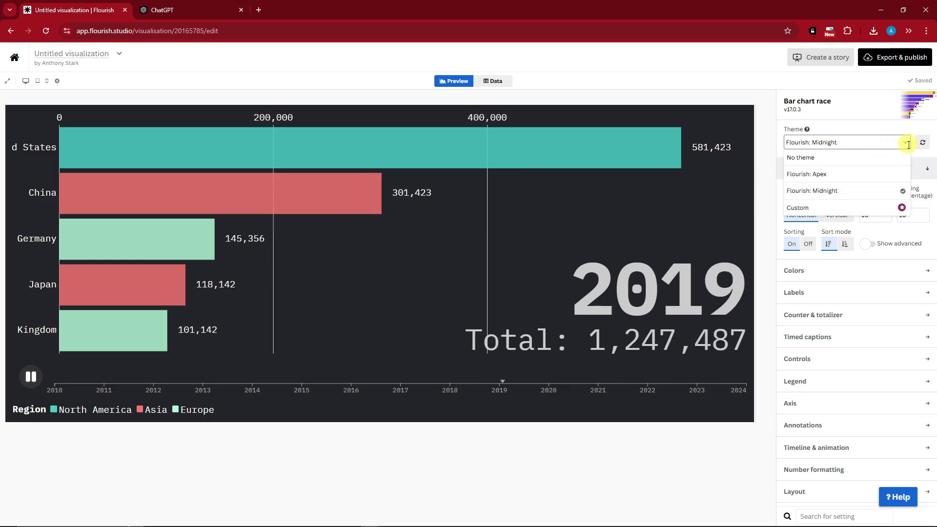
click(913, 163)
click(820, 170)
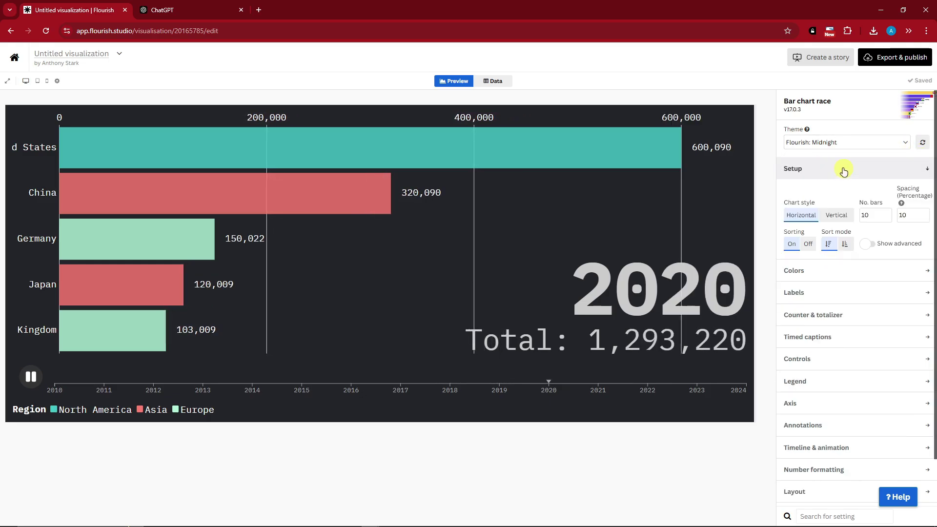
Step: Try the Flourish Pale, Alternate and Uranium palettes for the region colours
click(912, 171)
click(816, 193)
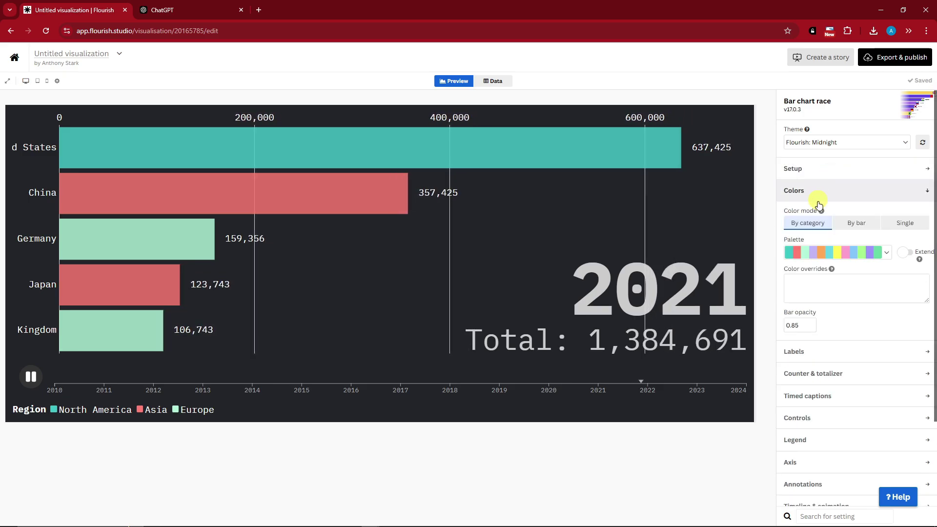
click(885, 252)
scroll(839, 353, down, 1)
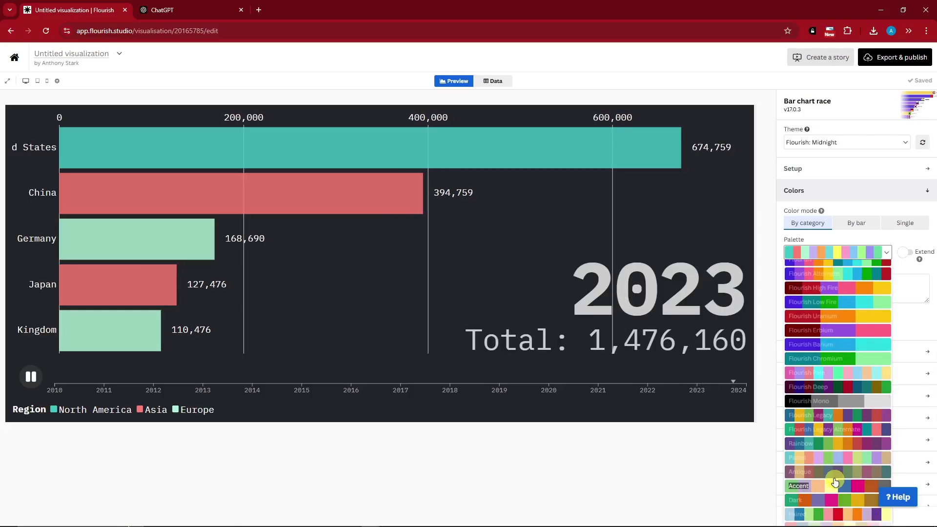
click(820, 375)
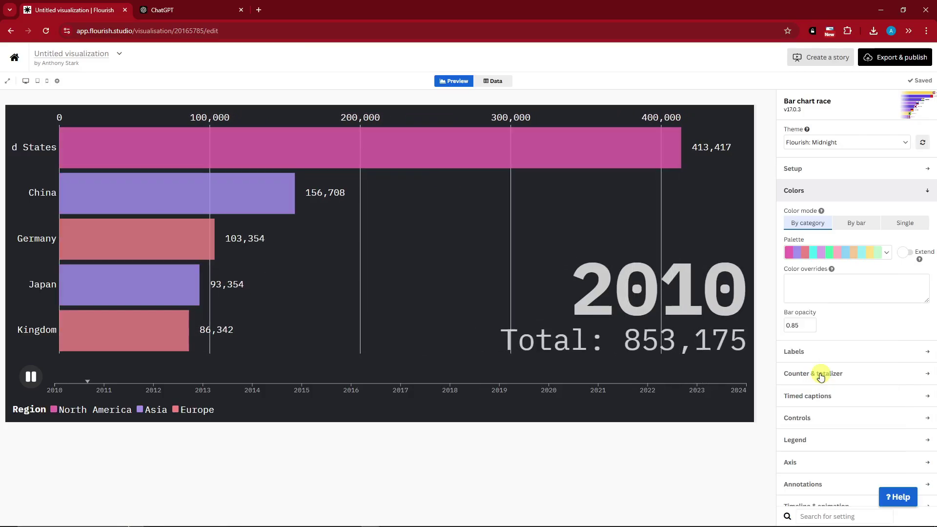
click(886, 253)
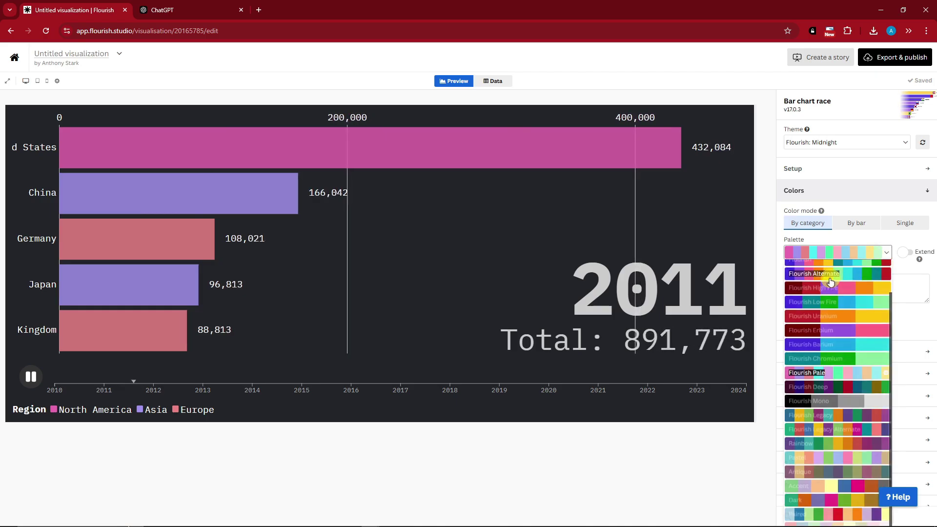
click(866, 274)
click(886, 253)
click(833, 323)
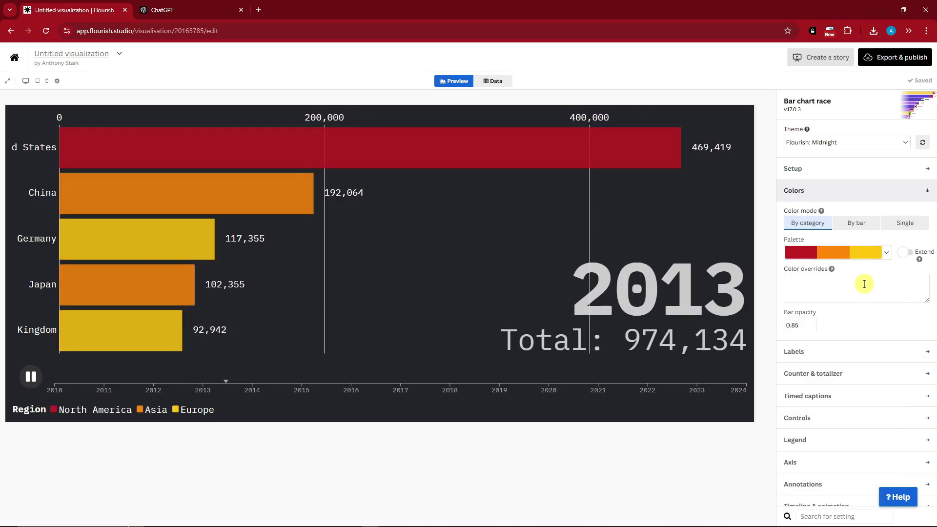
scroll(859, 286, down, 1)
Step: Test By bar with a dark red–yellow palette and Single blue-grey, then return to By category
click(851, 176)
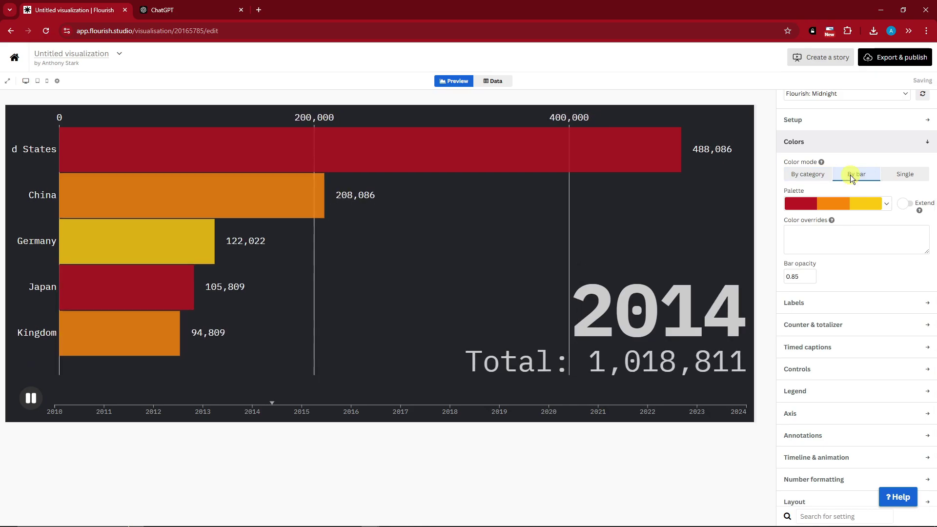
click(885, 204)
click(876, 217)
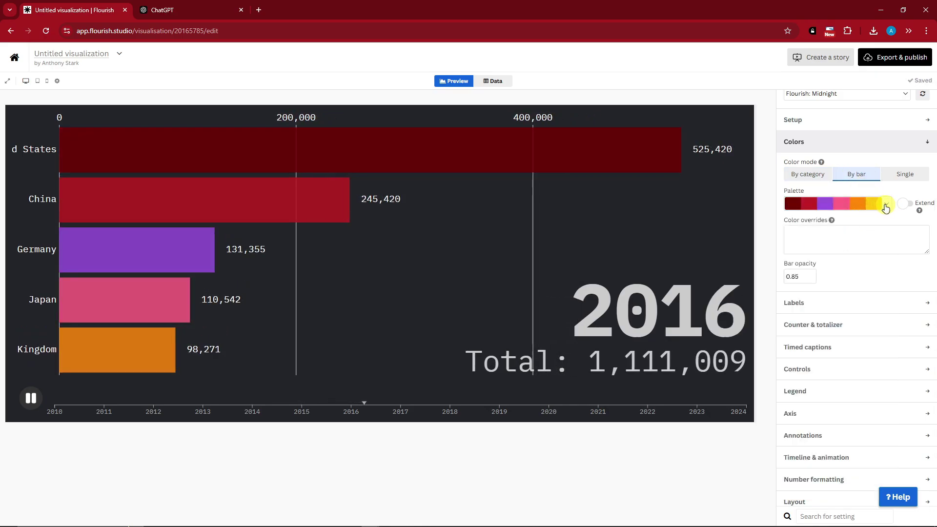
click(911, 174)
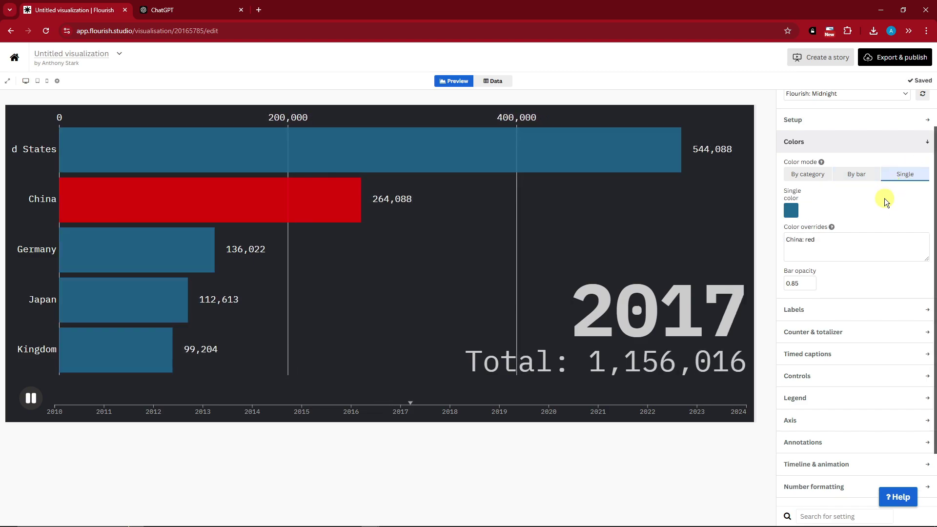
click(800, 213)
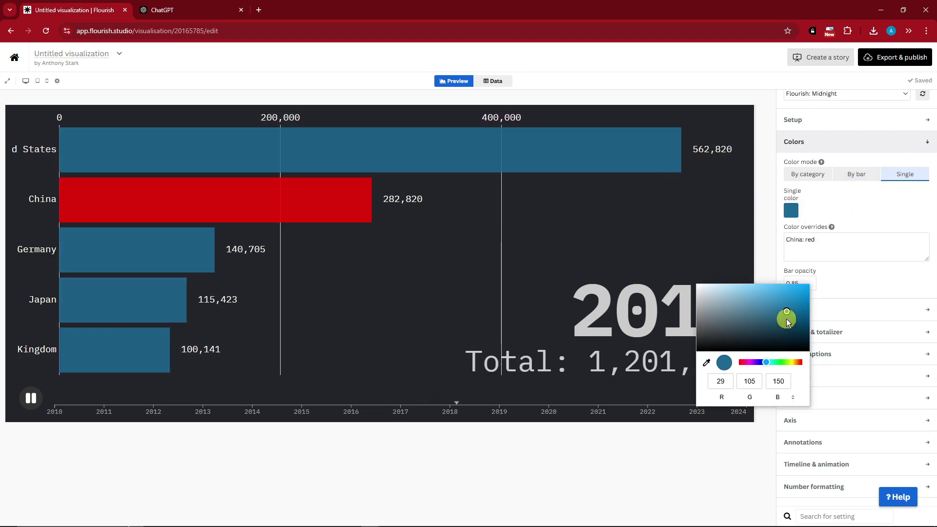
mouse_move(785, 312)
mouse_down()
mouse_move(700, 306)
mouse_move(706, 297)
mouse_move(739, 299)
mouse_up()
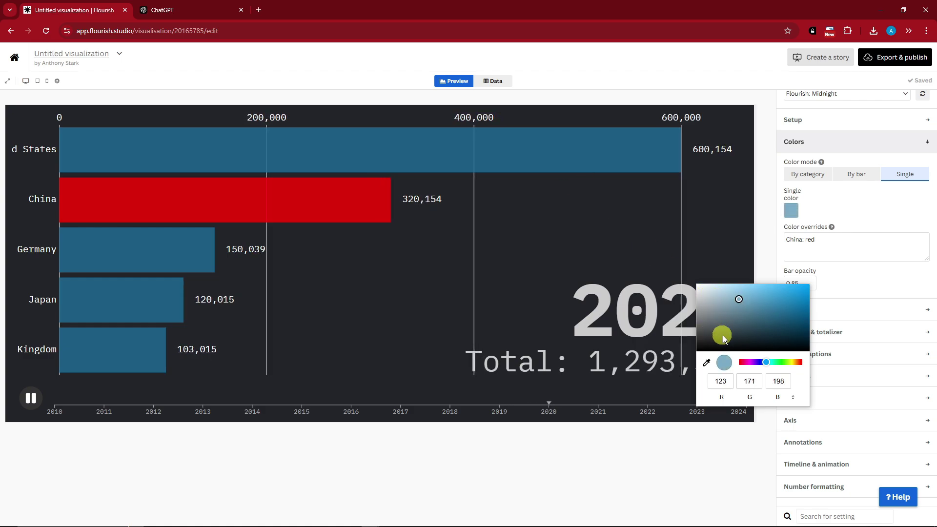
click(808, 174)
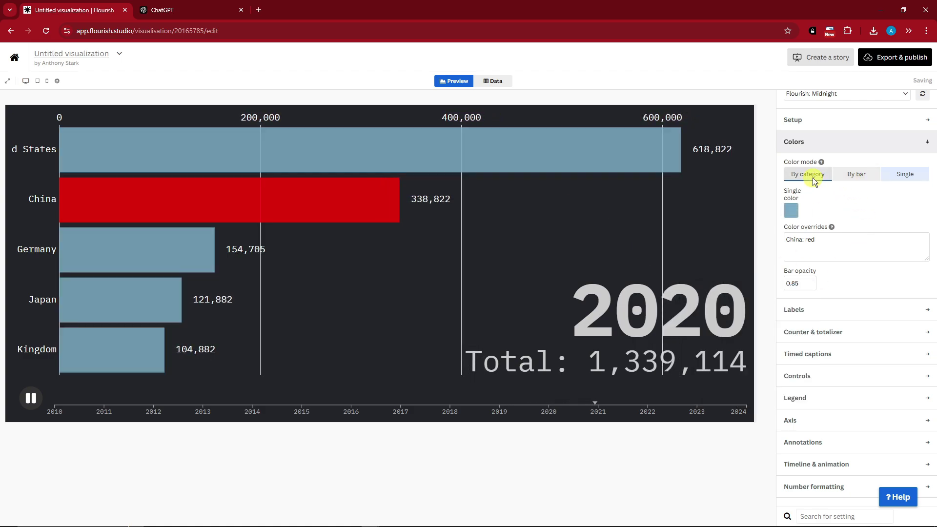
Step: Set the year counter size to 13 in Counter & totalizer
scroll(830, 280, down, 2)
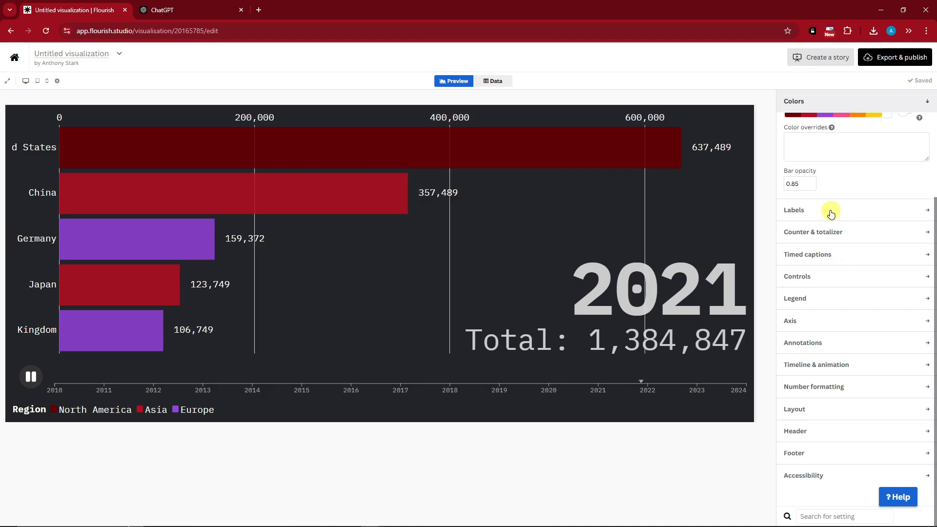
click(850, 208)
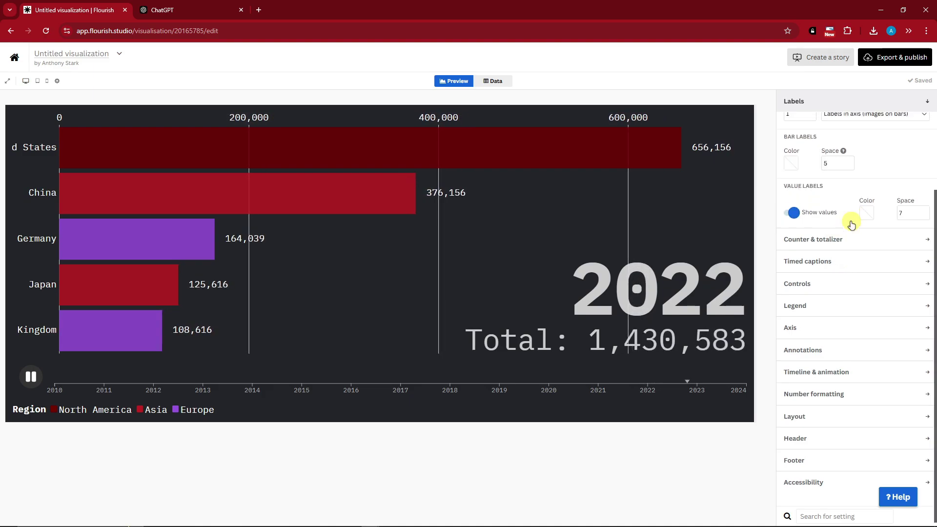
scroll(839, 268, up, 2)
click(828, 330)
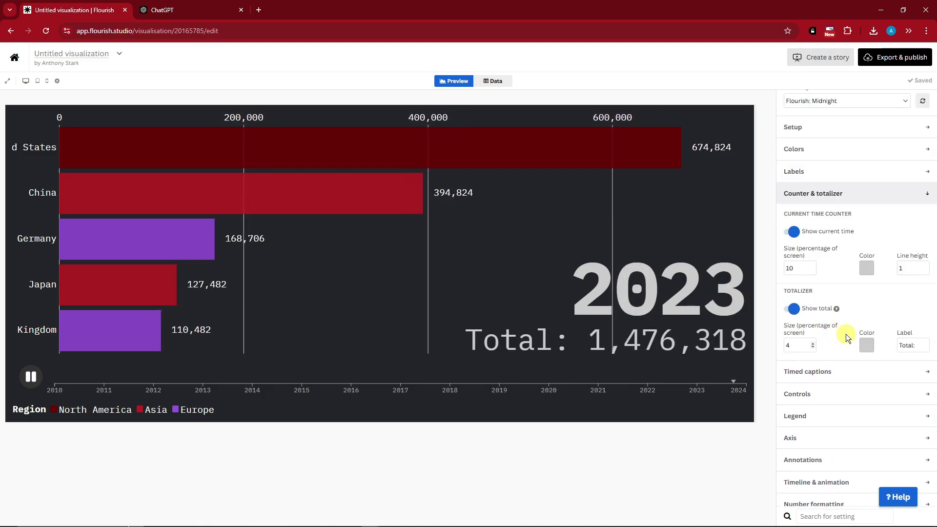
click(814, 268)
click(813, 268)
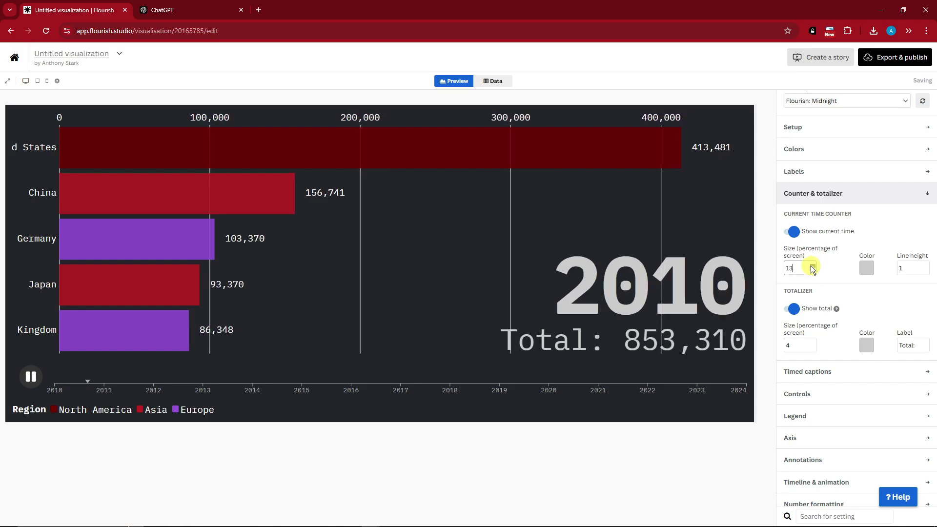
click(814, 268)
click(814, 268)
click(813, 271)
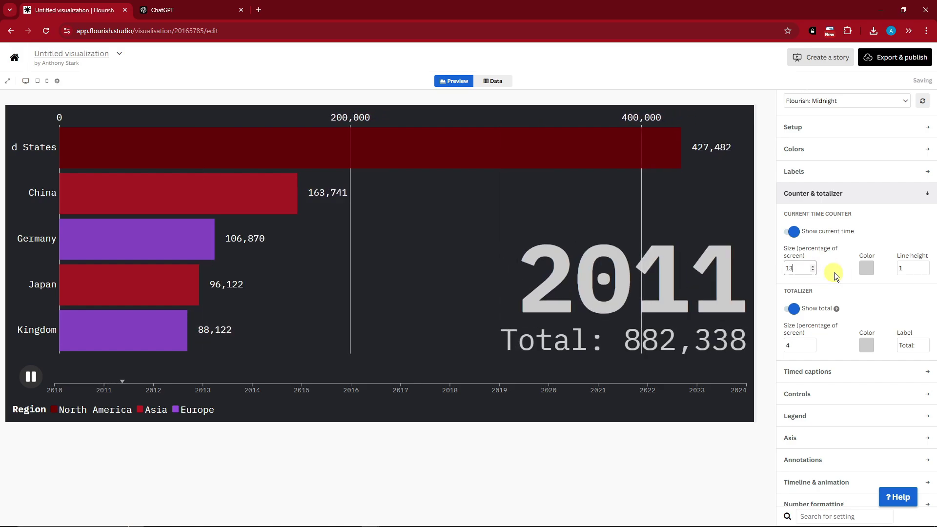
Step: Colour the counter red (206, 59, 59) and toggle Show total off and back on
click(866, 269)
drag(776, 357, 851, 354)
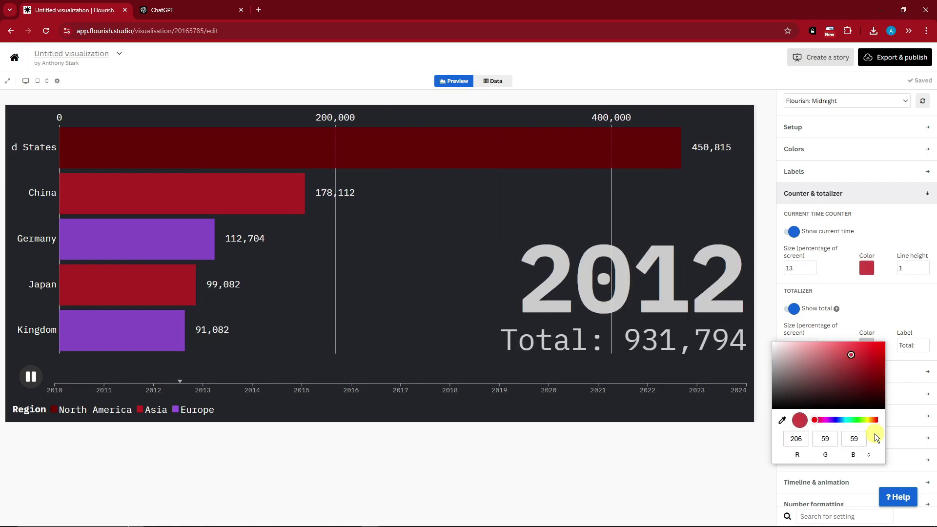
click(901, 304)
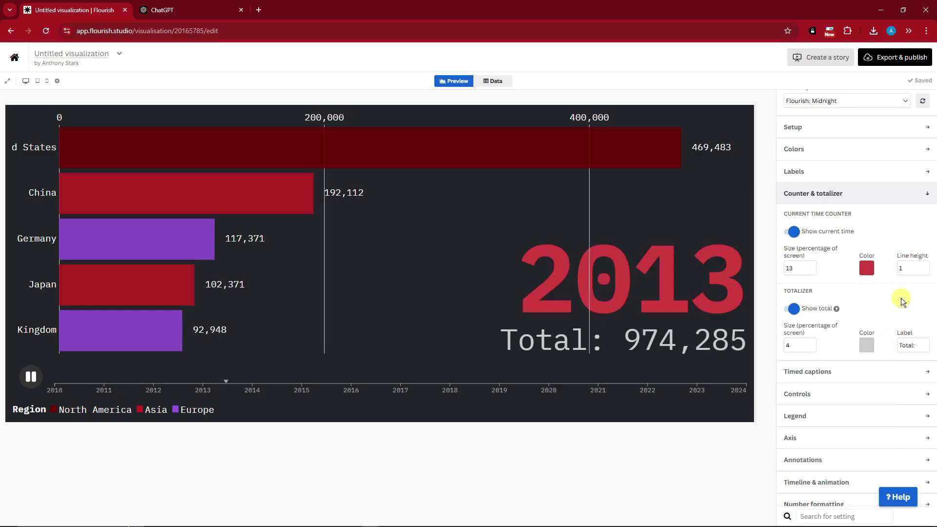
click(792, 308)
click(792, 308)
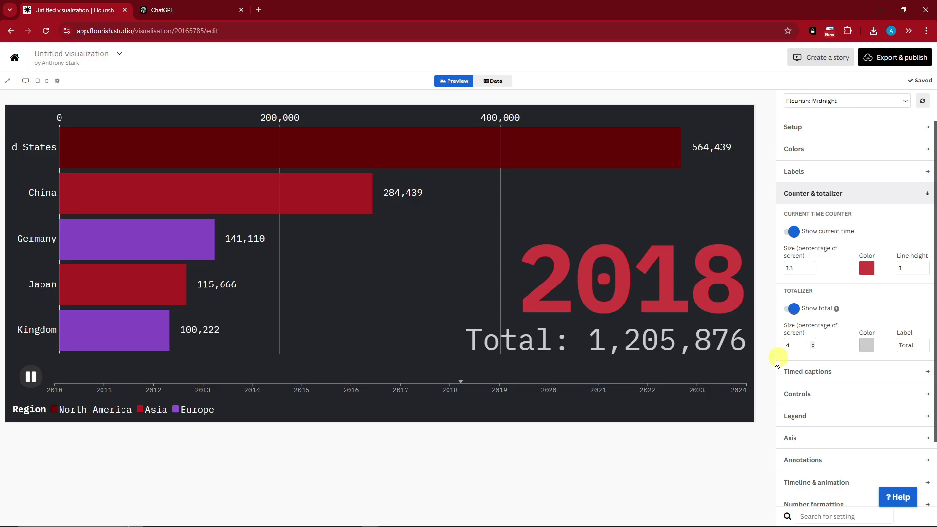
click(793, 195)
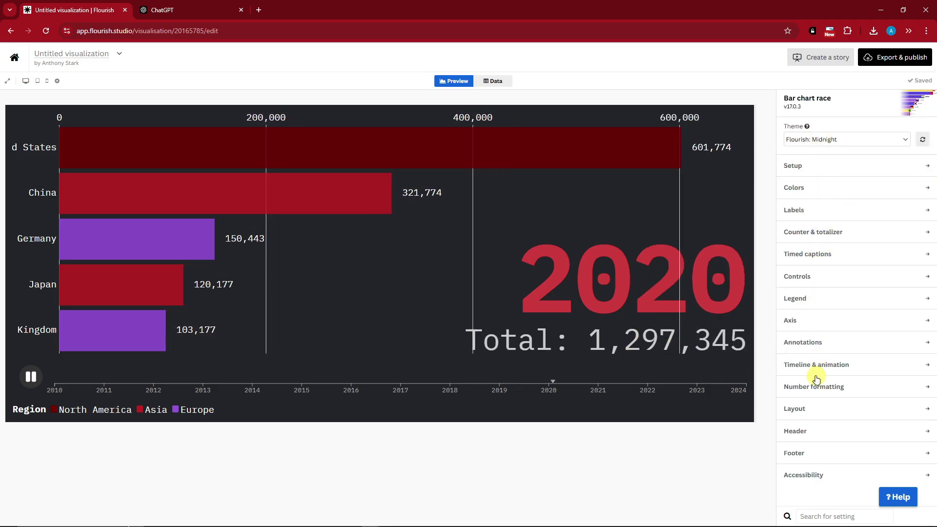
Step: Set the colour legend alignment to center below the chart
click(845, 301)
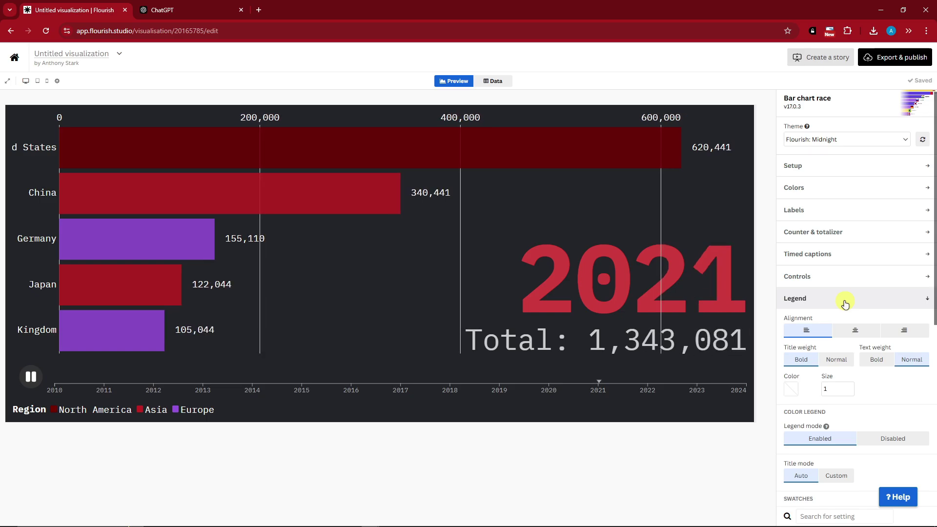
scroll(850, 241, down, 2)
click(853, 234)
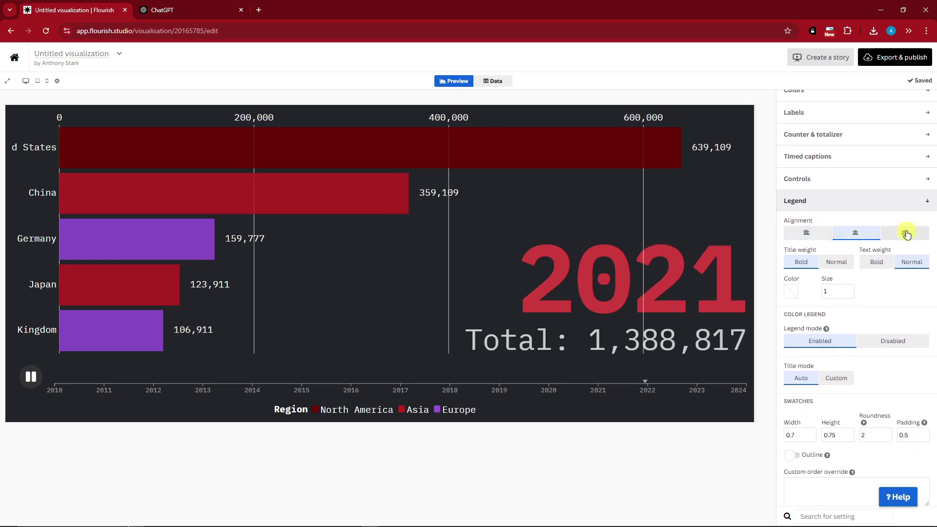
click(903, 233)
click(855, 232)
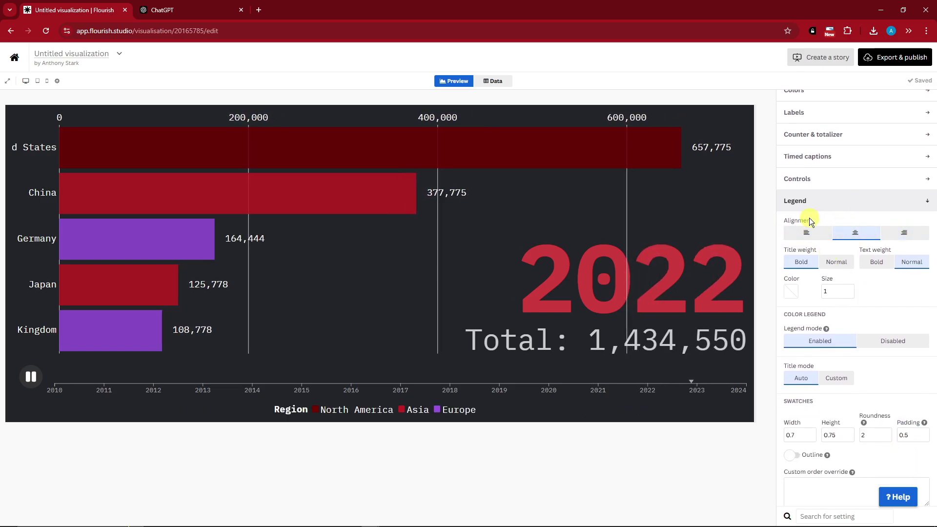
click(803, 201)
Step: Expand and collapse the timed captions, playback controls, annotations and counter settings sections
click(829, 253)
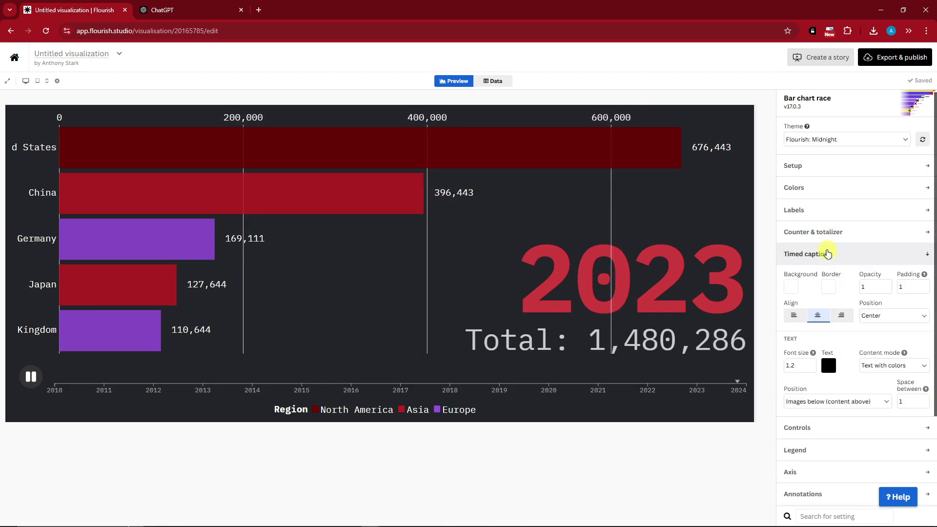
click(829, 252)
click(815, 285)
click(815, 284)
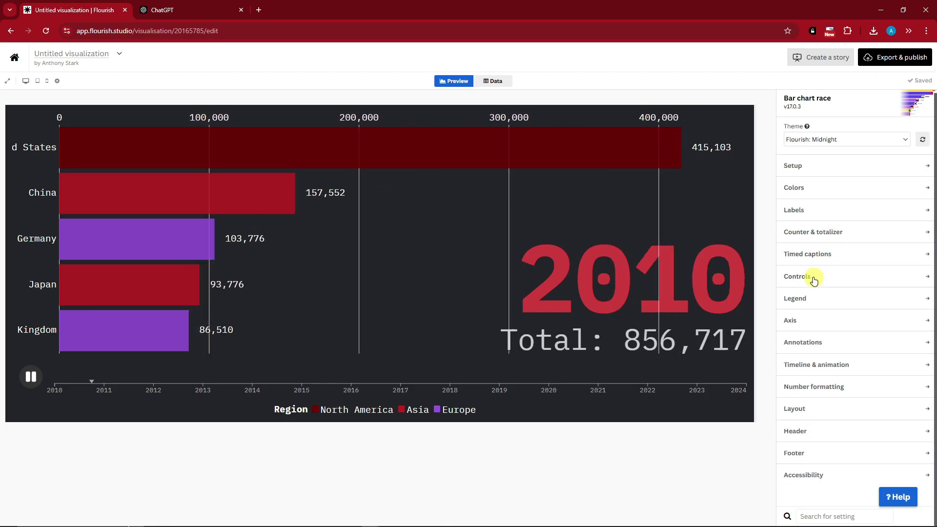
click(814, 345)
click(815, 345)
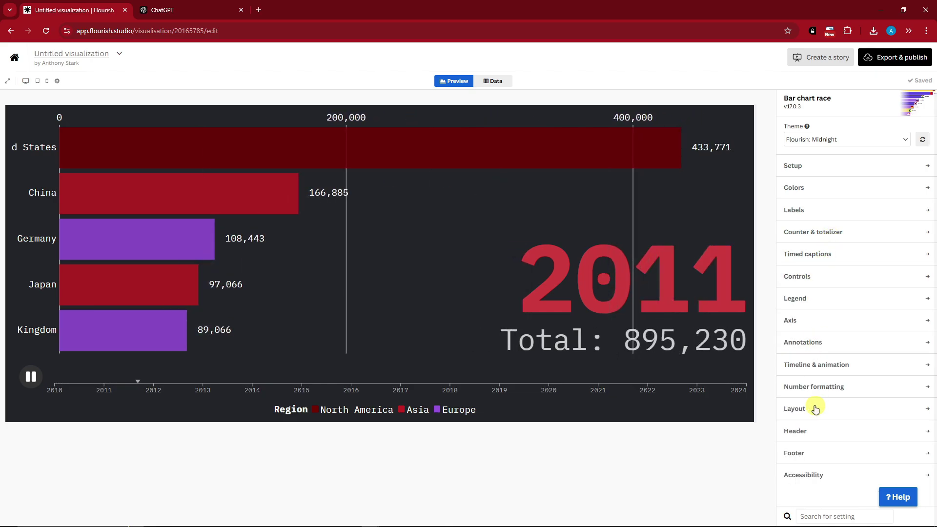
click(826, 390)
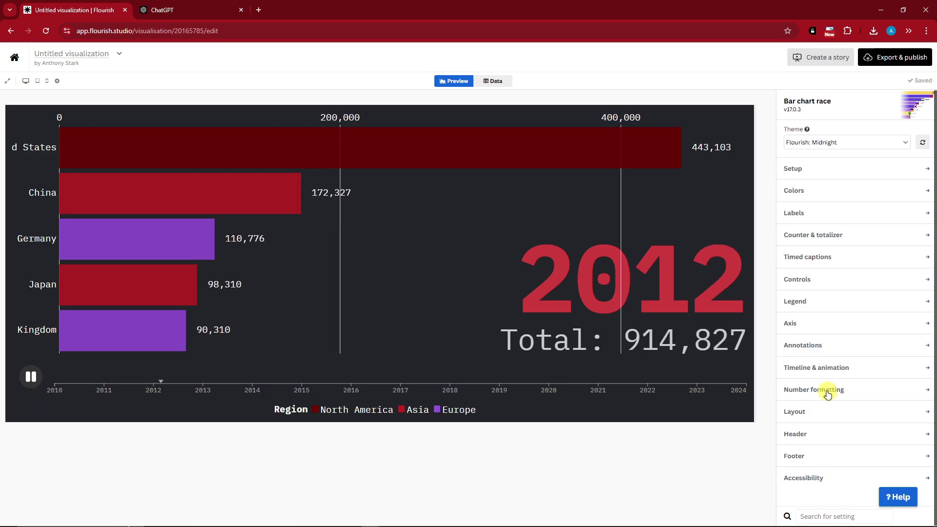
click(813, 236)
click(813, 236)
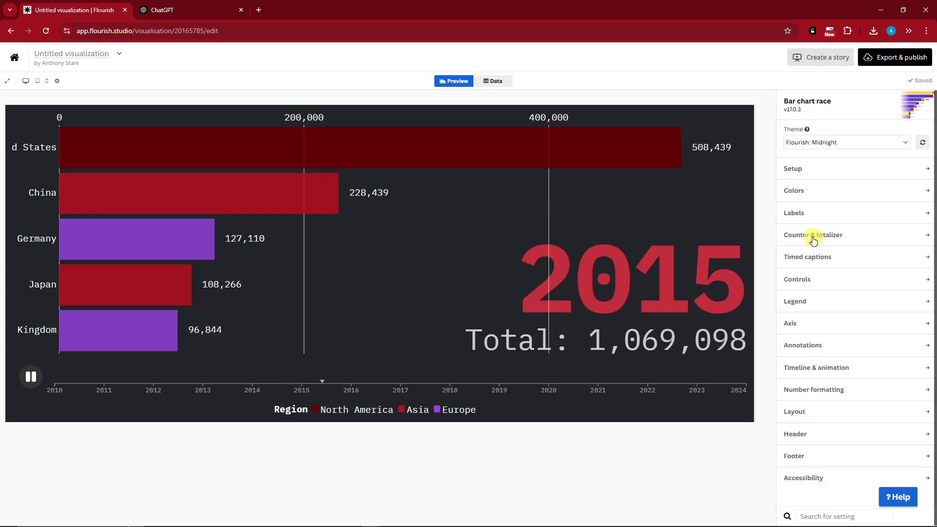
click(794, 190)
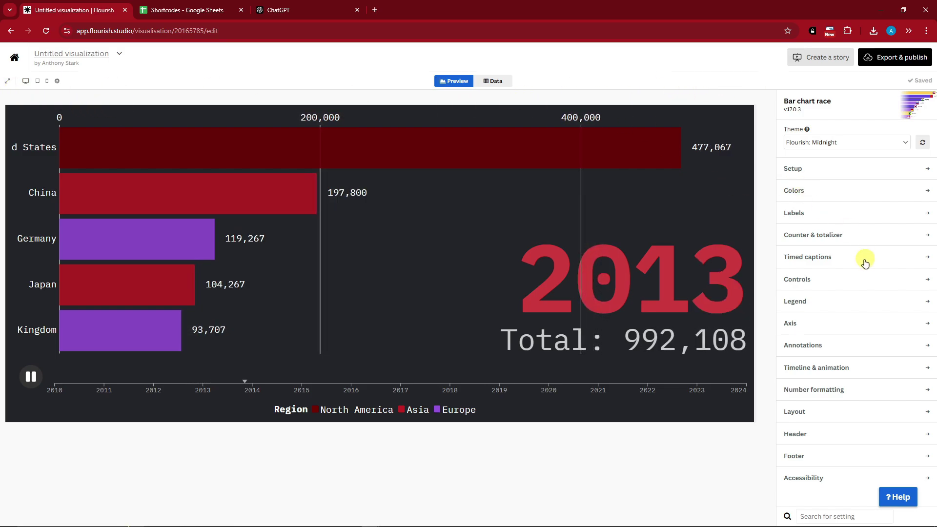
Step: Reduce the year counter size from 13 to 11, then preview at tablet and full width
click(825, 235)
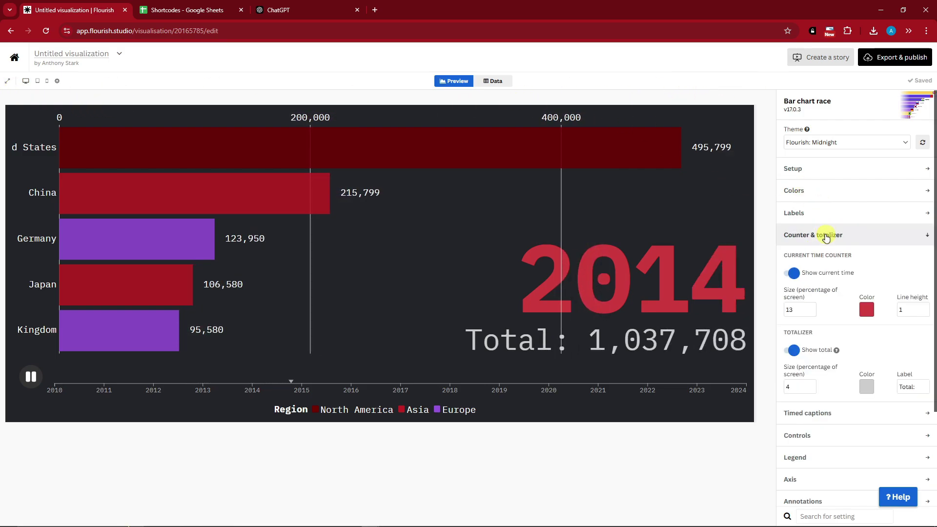
click(813, 312)
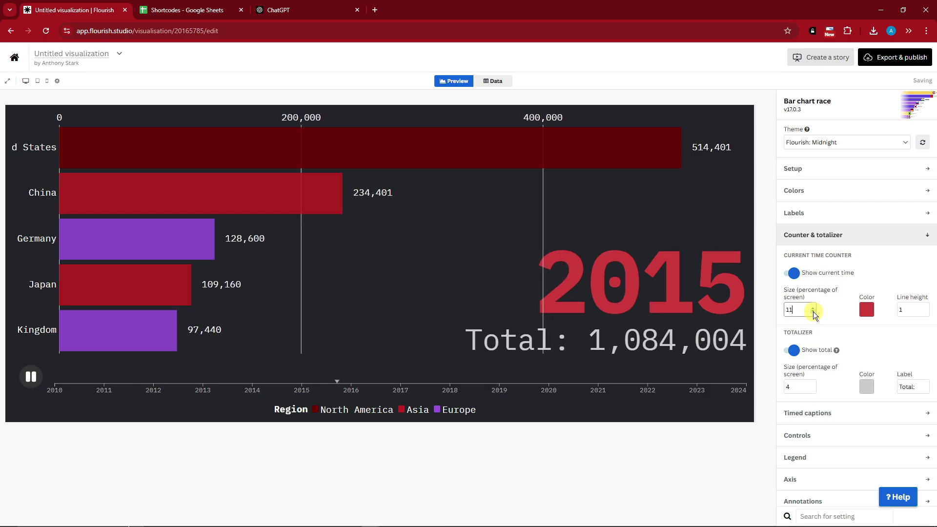
click(813, 313)
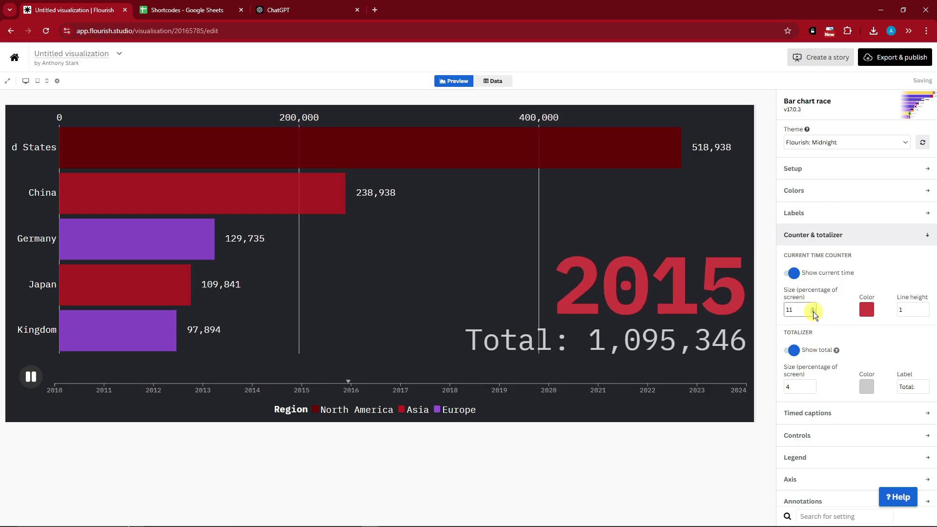
click(38, 81)
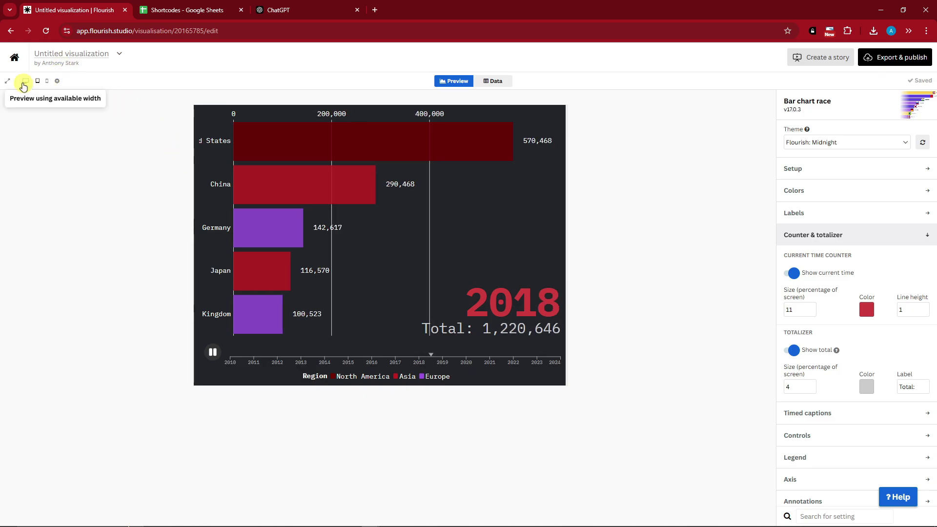
click(25, 81)
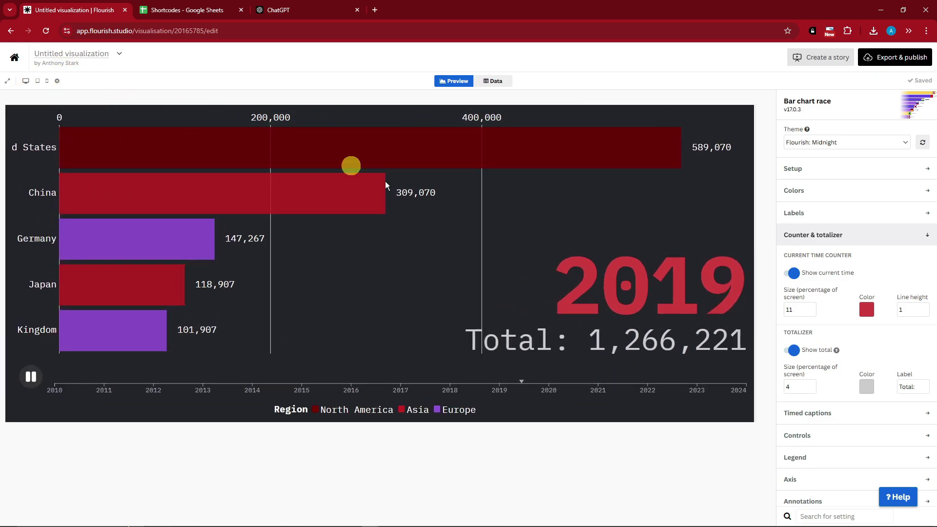
Step: In the data table, insert an empty column R right of the 2024 column Q
click(502, 82)
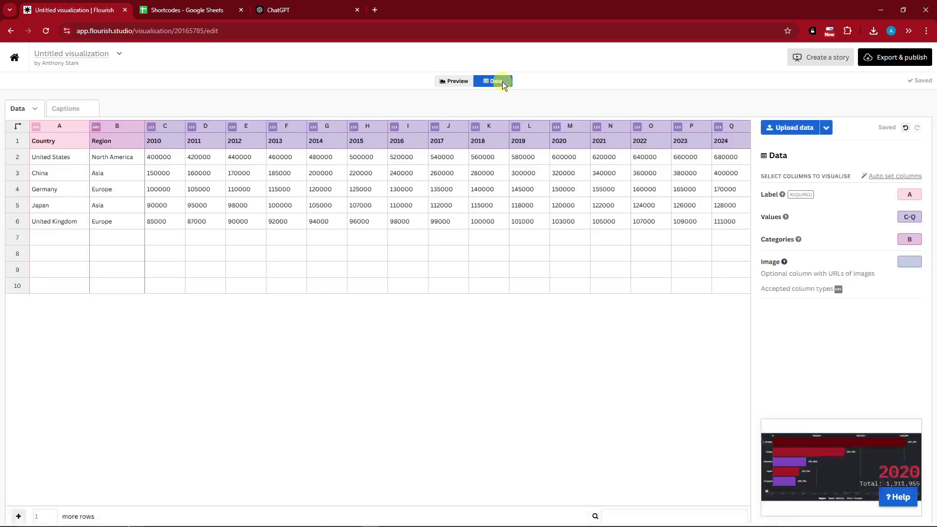
click(63, 160)
click(64, 177)
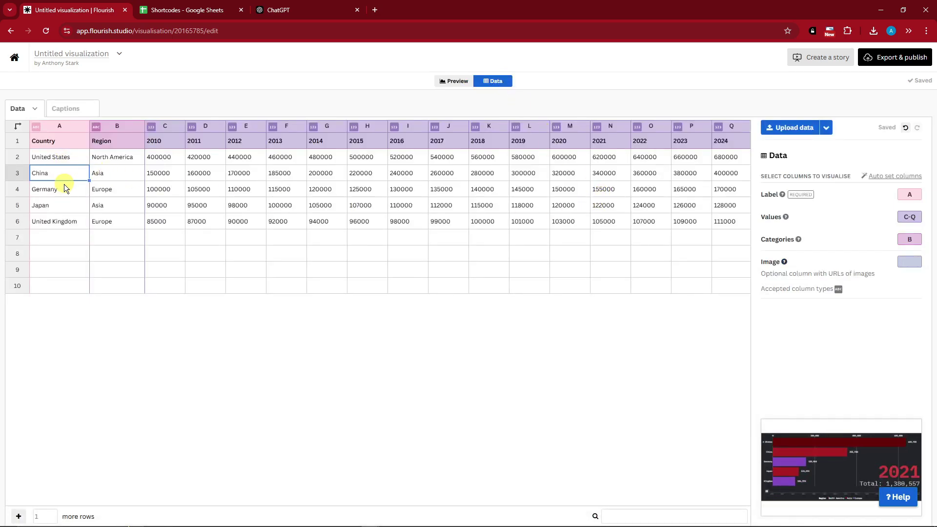
click(66, 224)
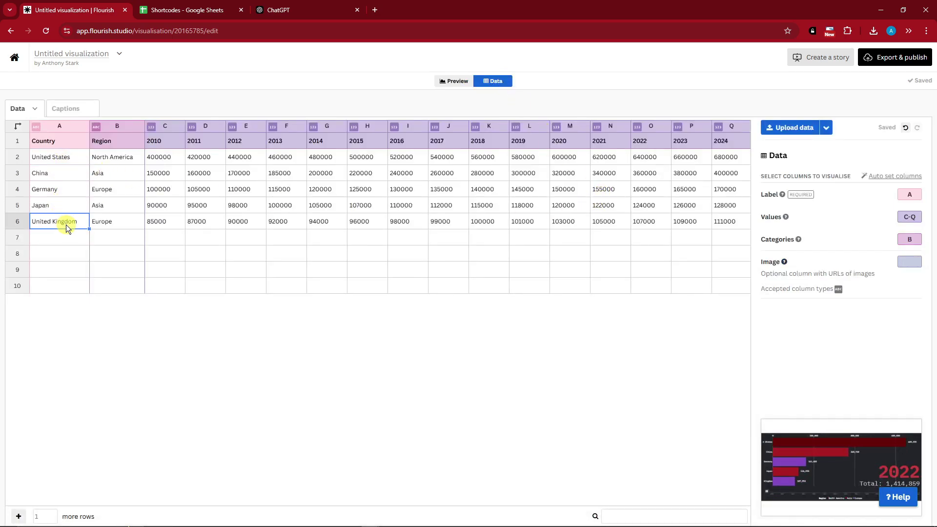
right_click(752, 130)
click(740, 130)
right_click(740, 130)
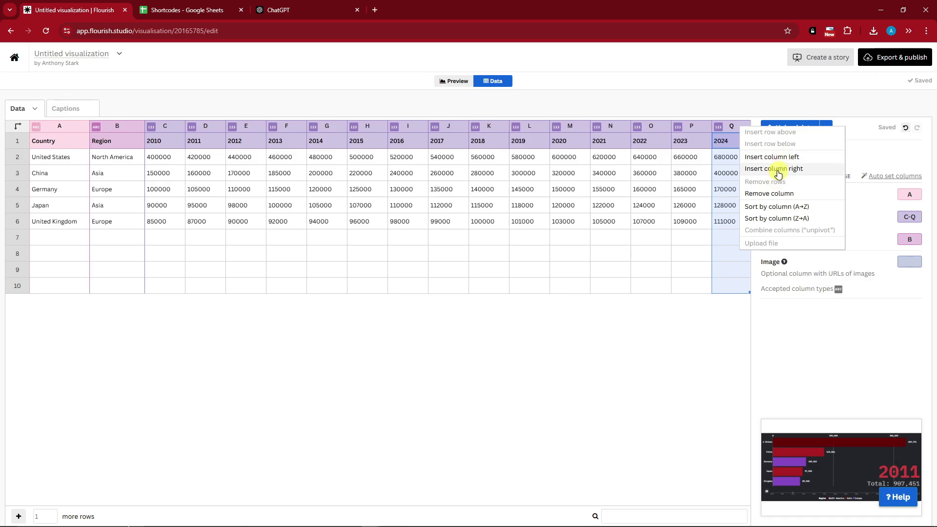
click(777, 170)
click(738, 146)
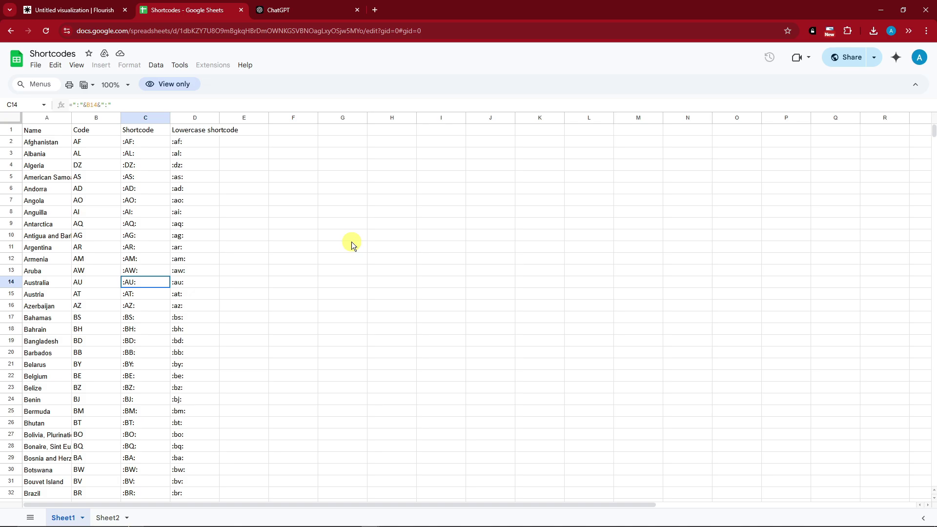
Step: Browse the Shortcodes sheet and inspect the lowercase shortcode formula in D9
scroll(353, 243, down, 3)
scroll(353, 244, up, 3)
click(49, 141)
scroll(146, 305, down, 20)
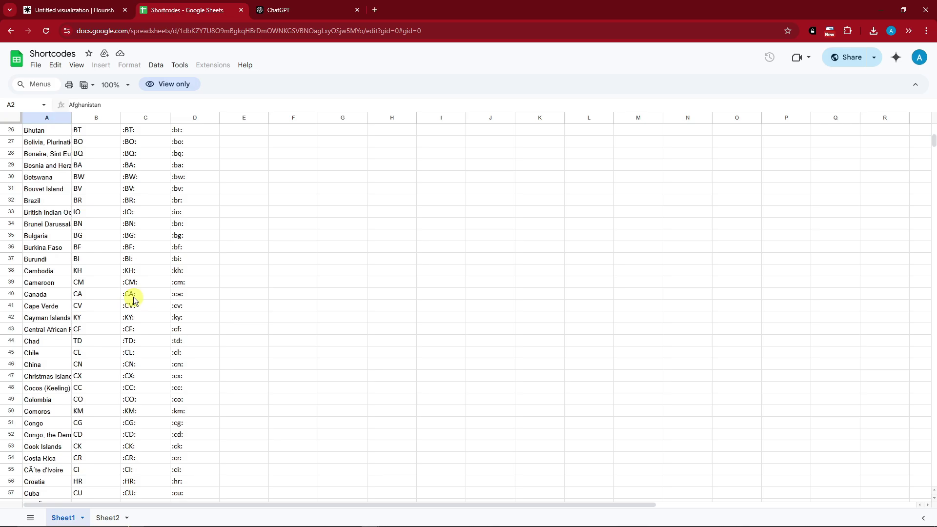
drag(930, 214, 926, 277)
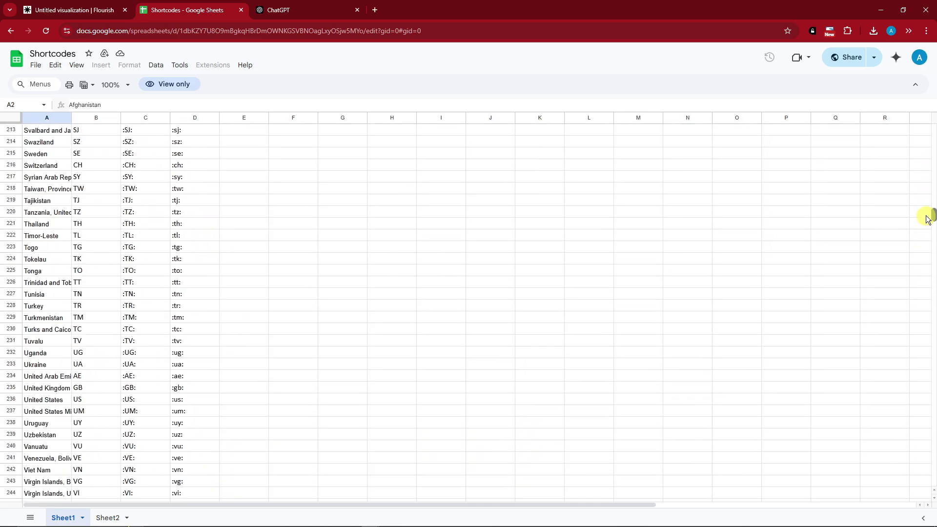
scroll(927, 219, down, 5)
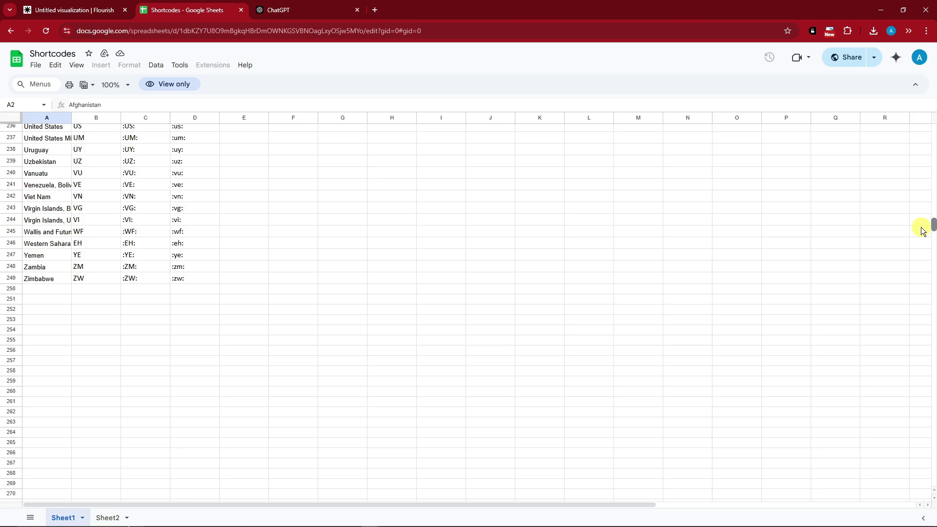
drag(933, 226, 927, 126)
click(177, 224)
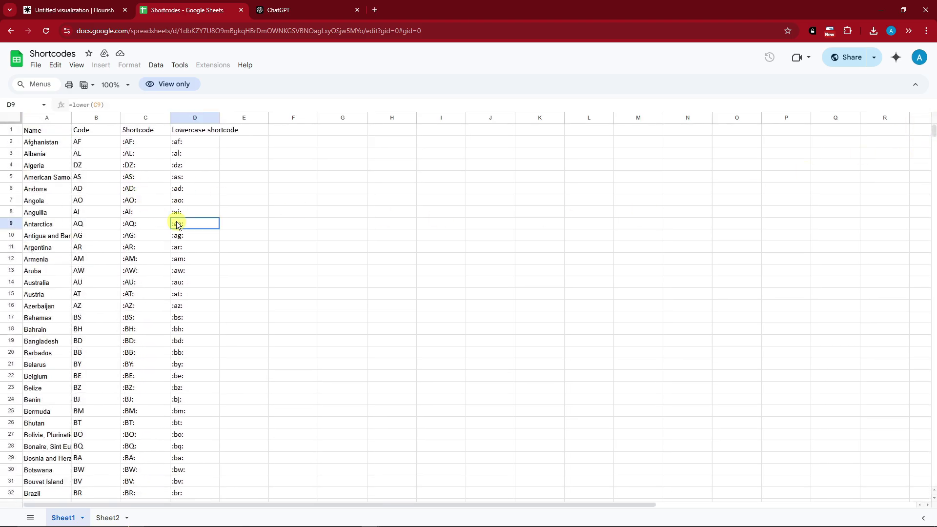
Step: Search for United States and copy its :US: shortcode from C236
text(uni)
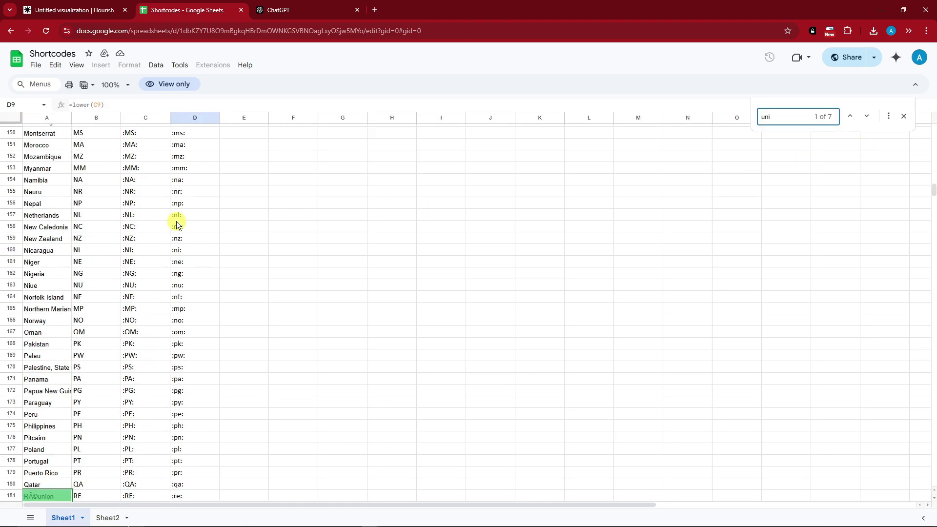
key(BackSpace)
key(BackSpace)
text(s)
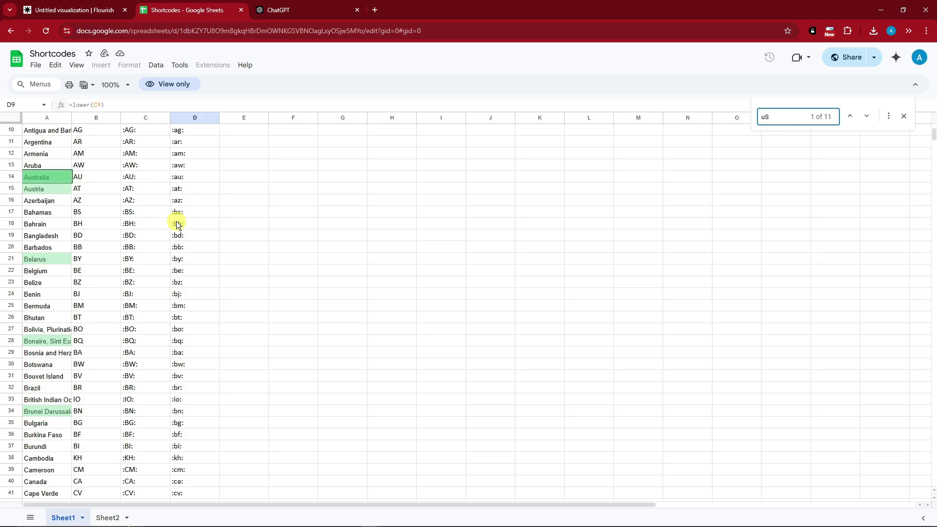
scroll(185, 228, down, 20)
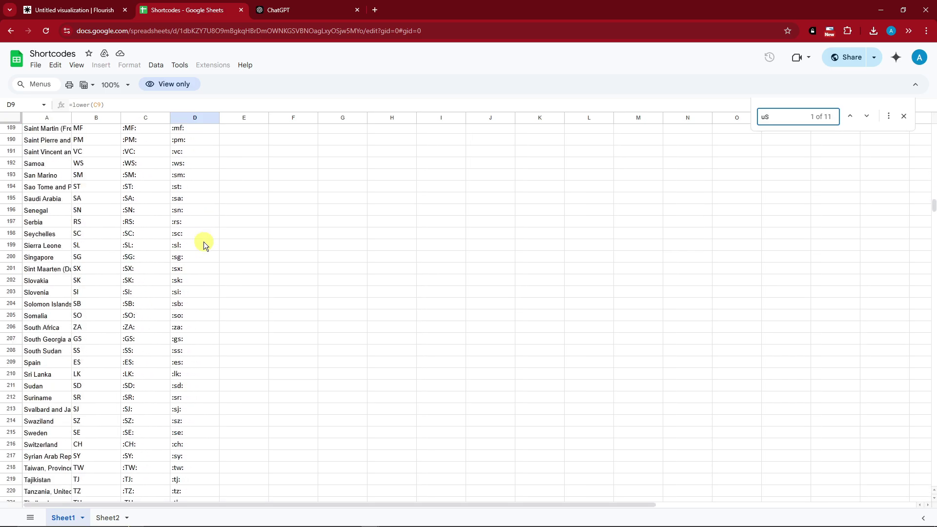
scroll(203, 243, down, 13)
scroll(201, 240, up, 5)
click(41, 240)
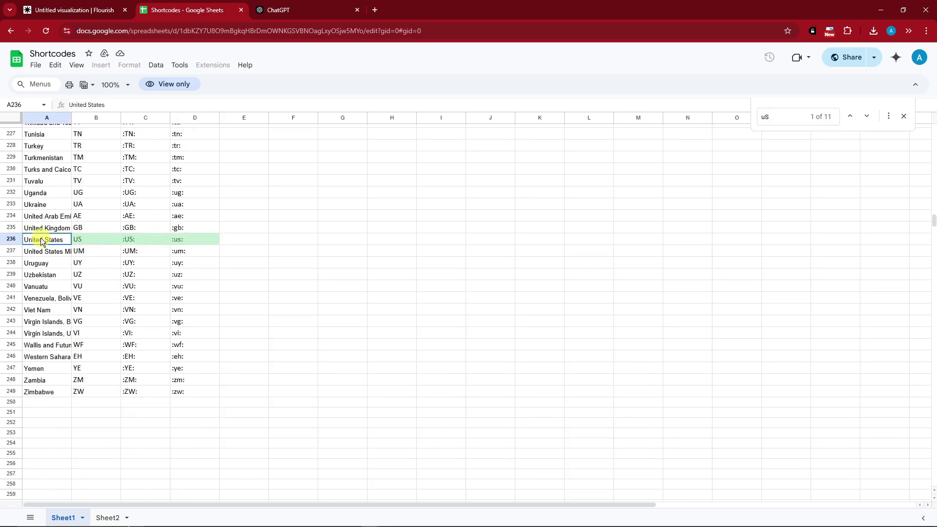
key(Right)
key(Right)
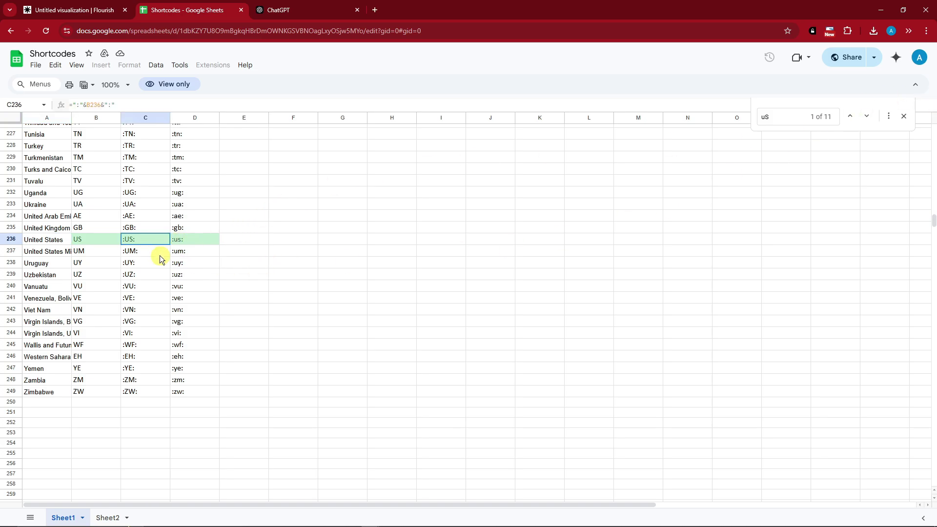
key(ctrl+c)
Step: Paste the :US: shortcode into column R for United States so it becomes a flag URL
click(103, 11)
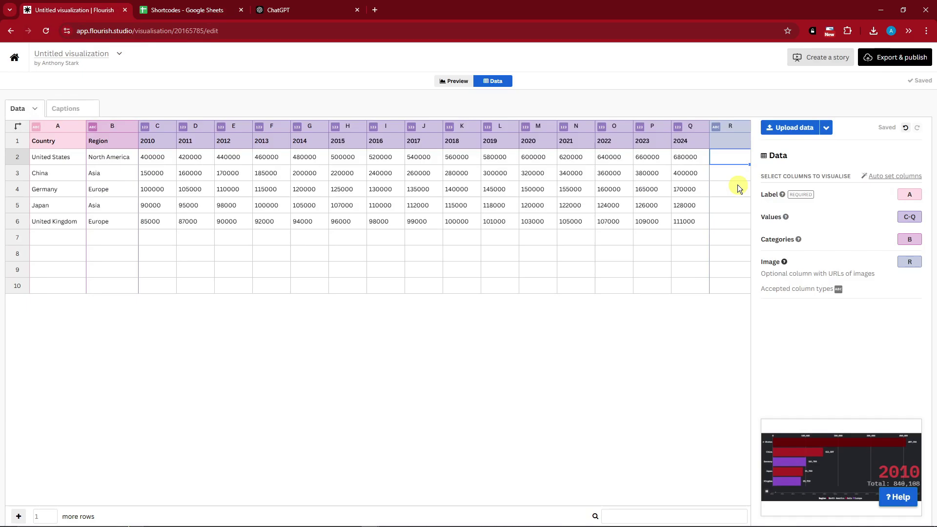
click(731, 157)
key(ctrl+v)
click(657, 174)
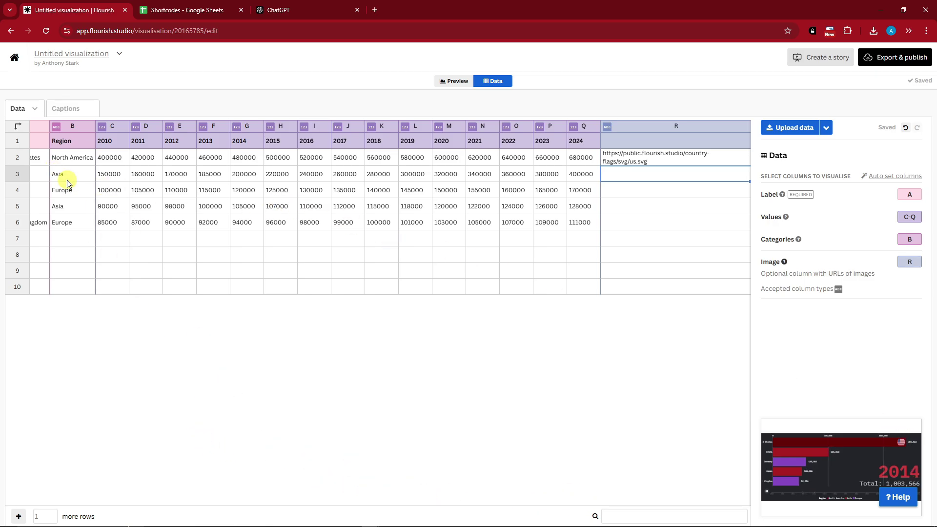
click(140, 240)
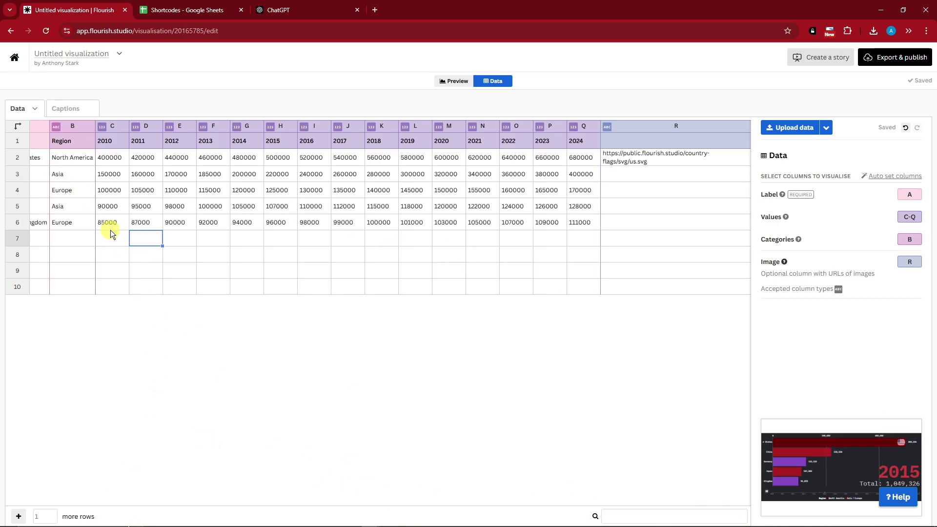
Step: Look up China's shortcode in the Shortcodes sheet and check the next country in Flourish
click(204, 5)
key(ctrl+f)
text(china)
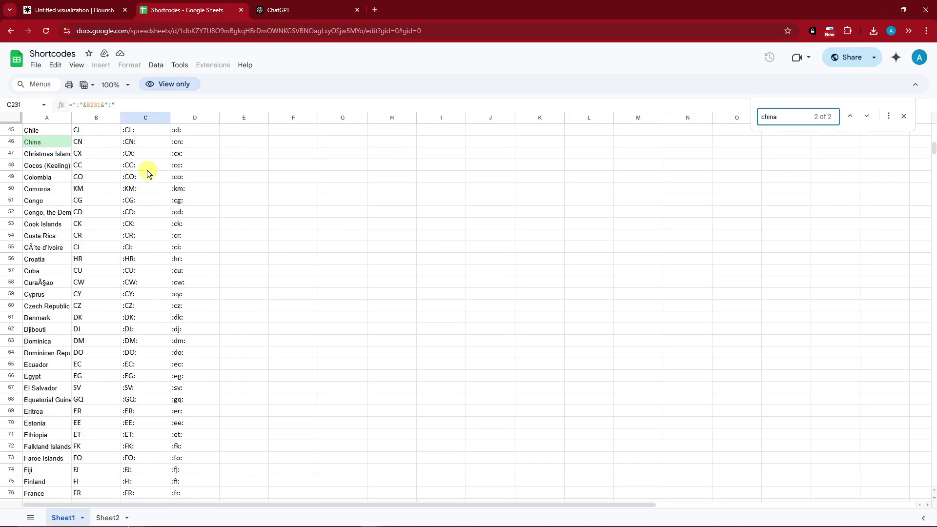
click(156, 140)
click(75, 10)
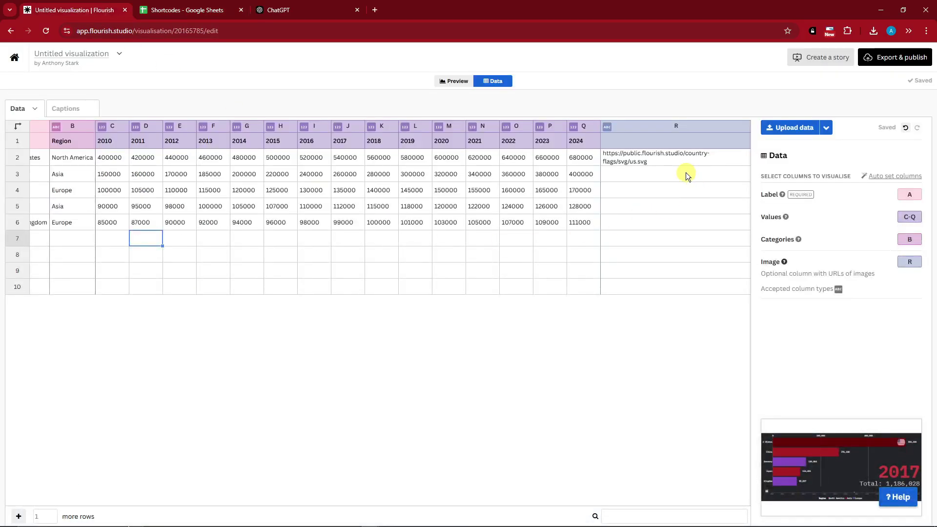
scroll(44, 156, left, 1)
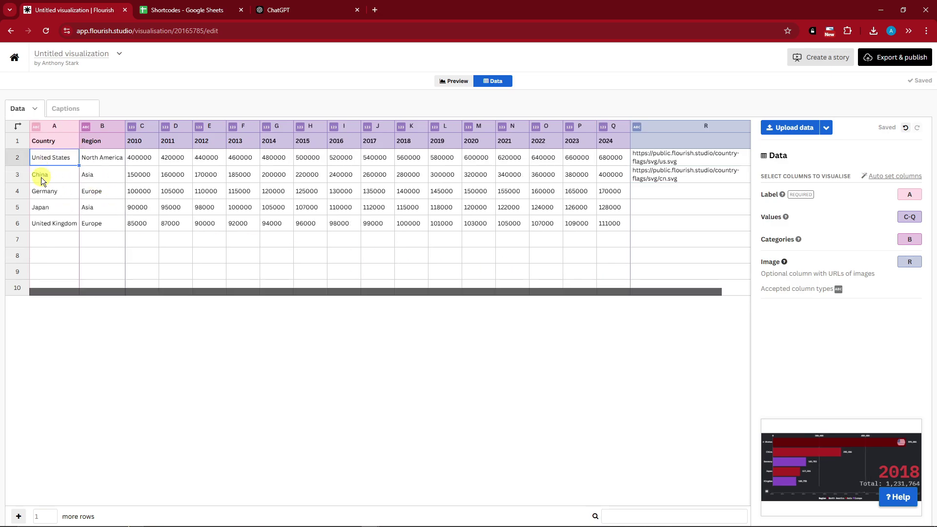
click(57, 191)
Step: Search the shortcode sheet for Germany and fill the remaining column R flag cells
click(198, 5)
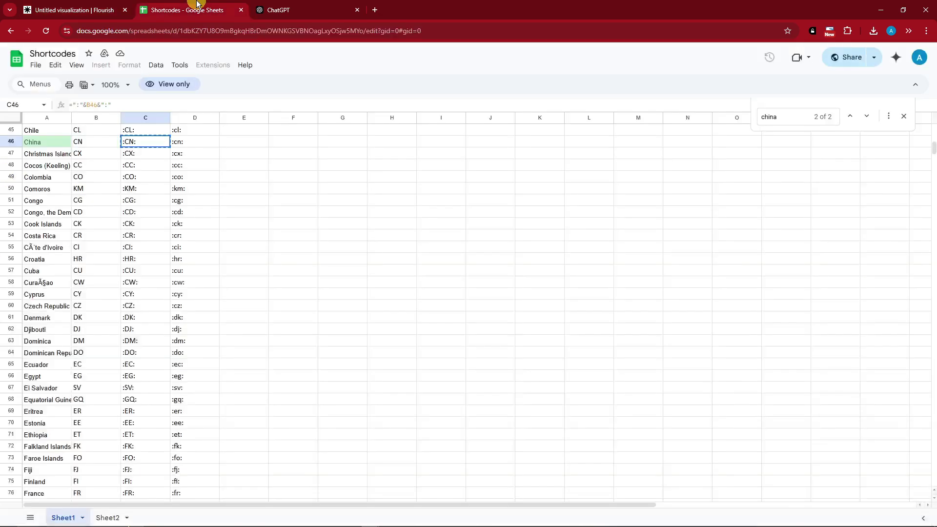
click(292, 228)
key(ctrl+f)
key(Return)
text(ma)
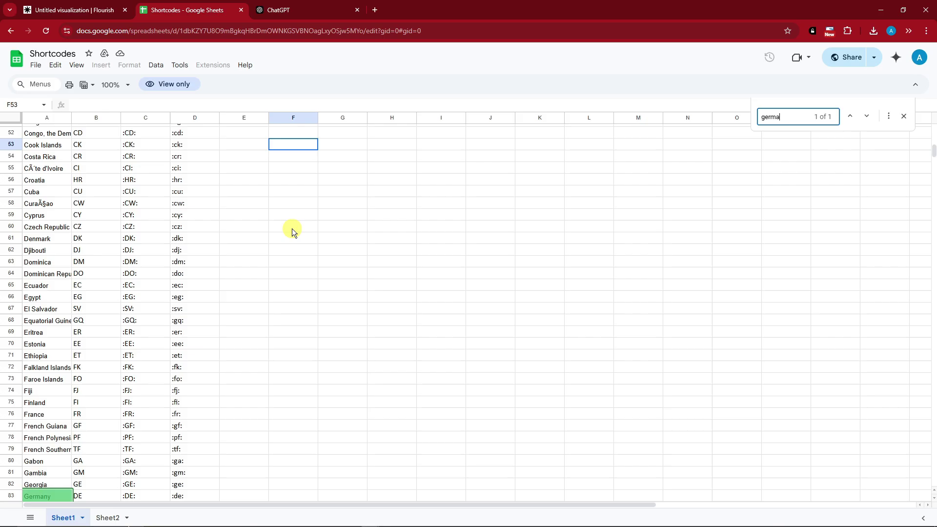
text(ny)
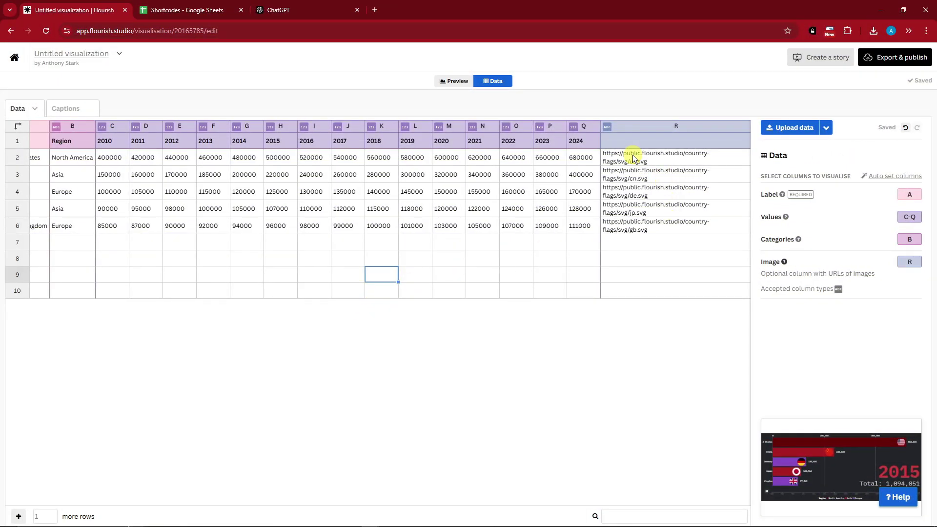
key(Down)
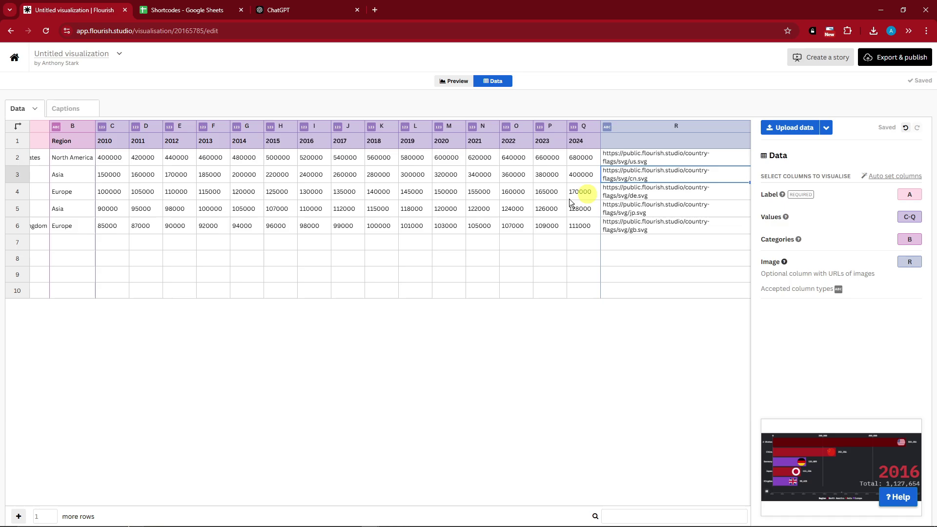
click(51, 227)
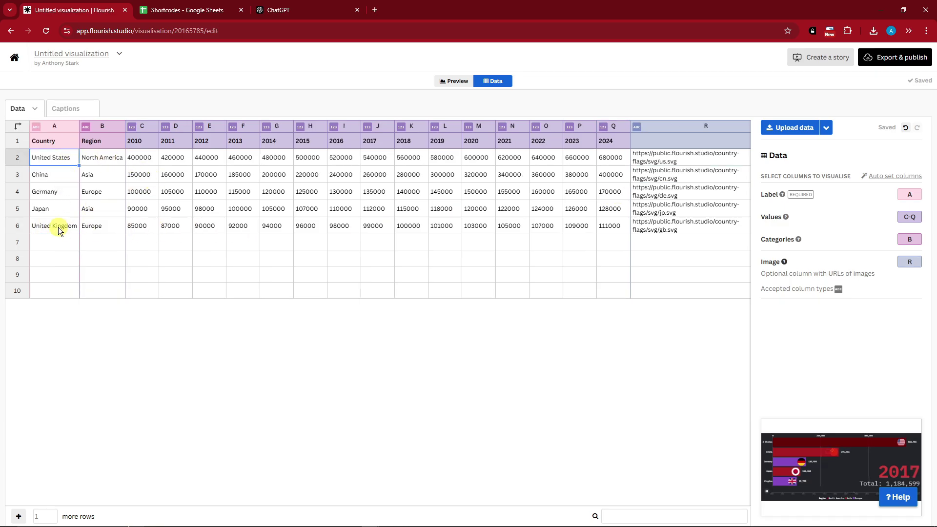
Step: Enter 'TUTORIAL CHART' as the chart header title
click(457, 81)
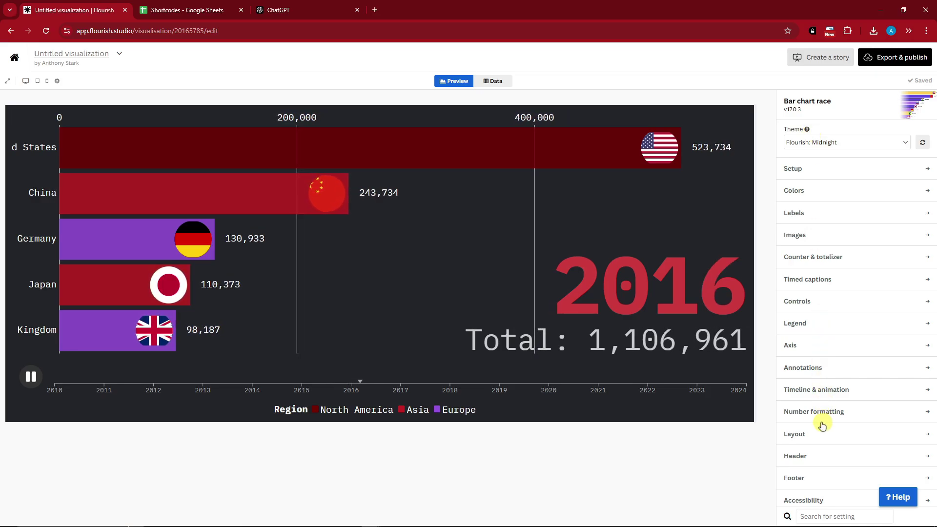
click(805, 456)
scroll(813, 346, down, 5)
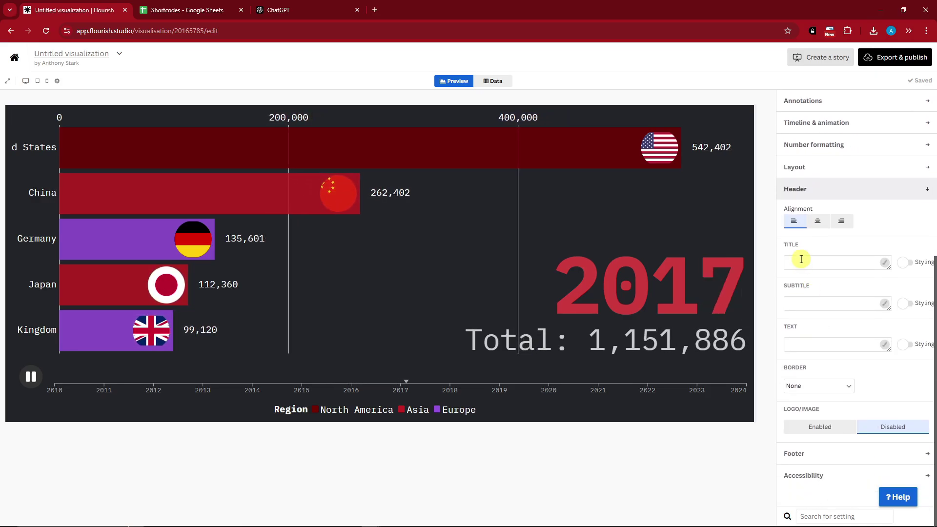
text(TU)
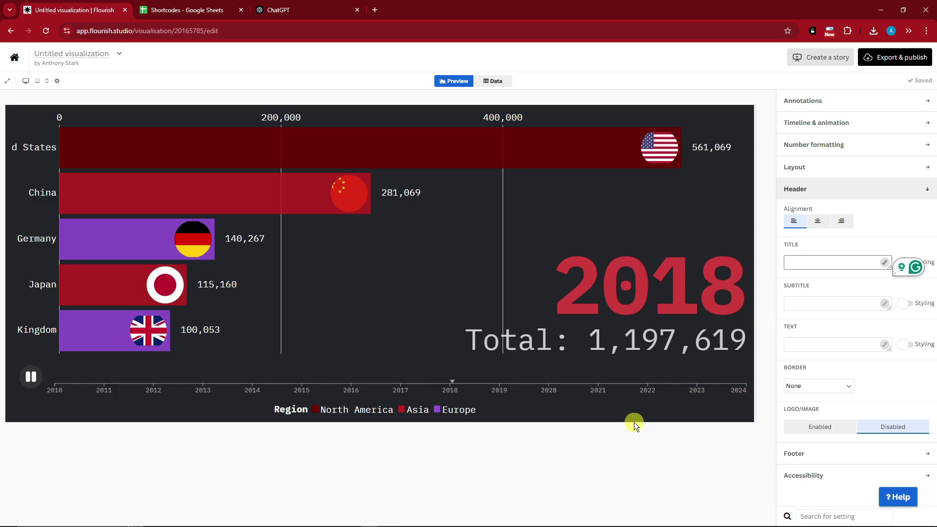
text(TORIAL)
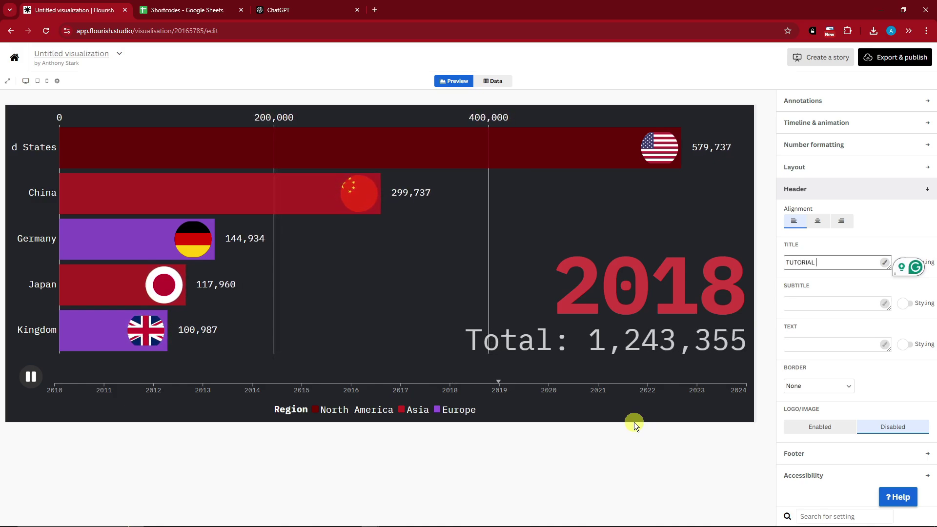
text( CHART)
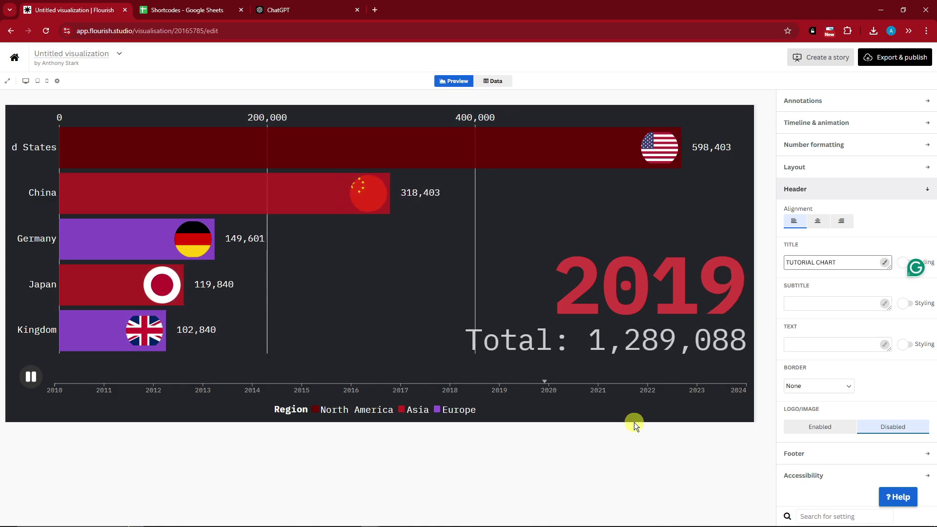
Step: Try the Apex theme, then switch back to Flourish: Midnight
click(885, 262)
triple_click(140, 122)
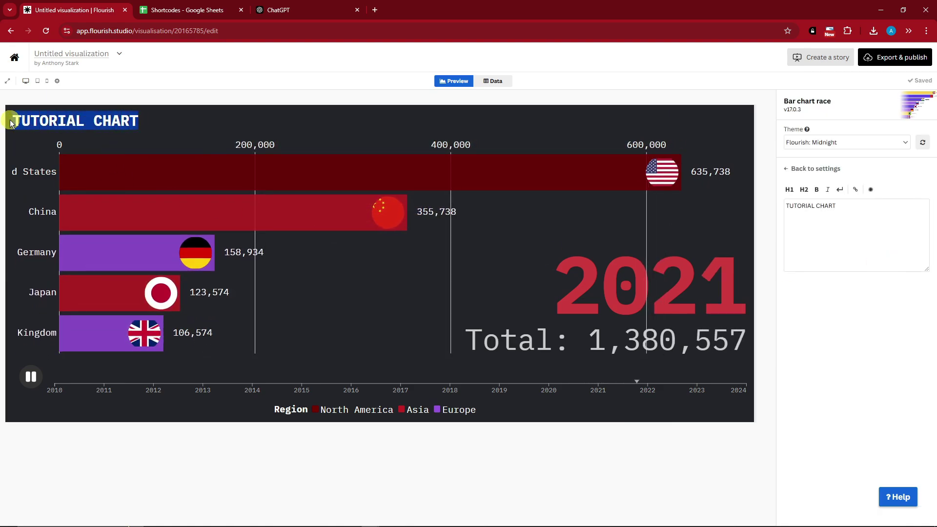
click(907, 142)
click(838, 179)
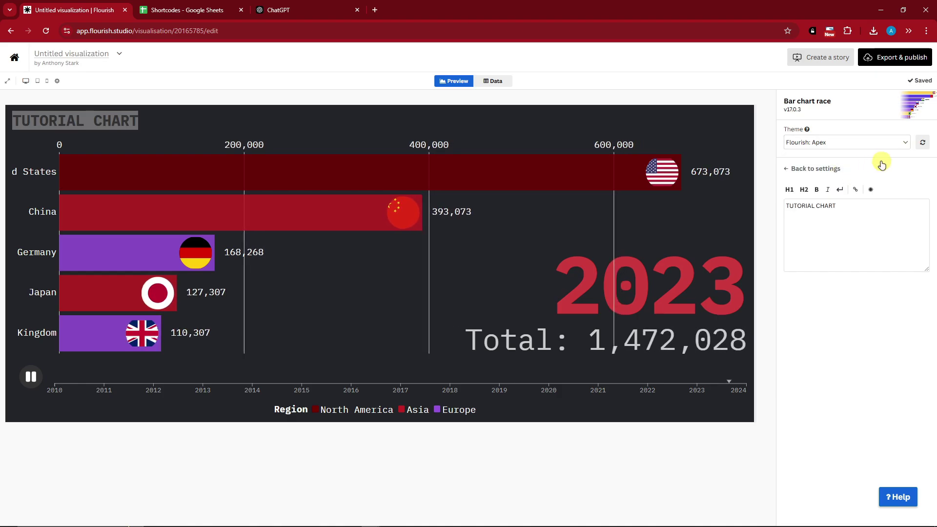
click(902, 140)
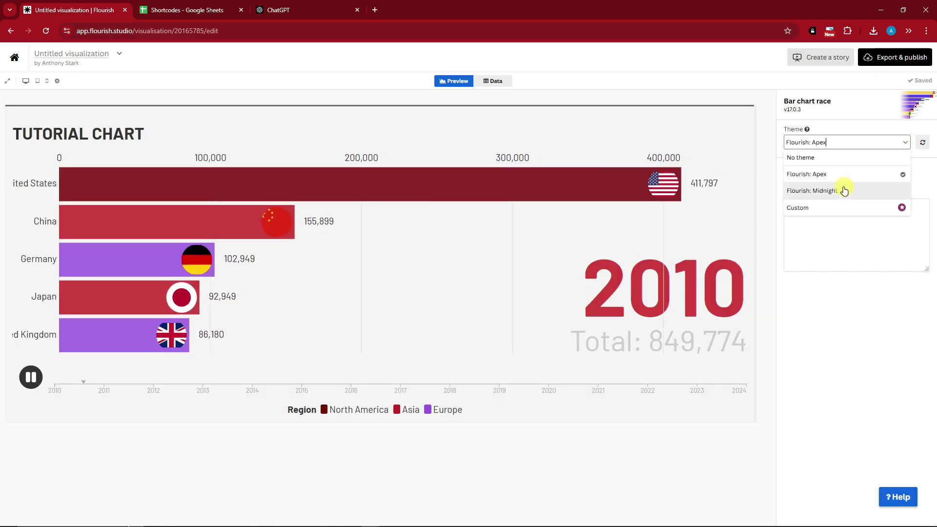
click(845, 189)
Step: Format the TUTORIAL CHART title in bold in the rich-text editor
drag(851, 212, 777, 210)
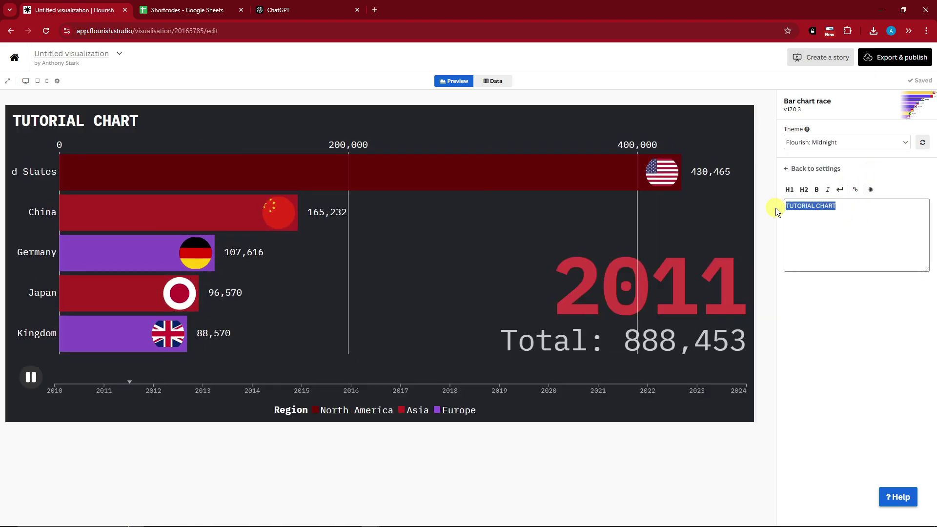
click(815, 190)
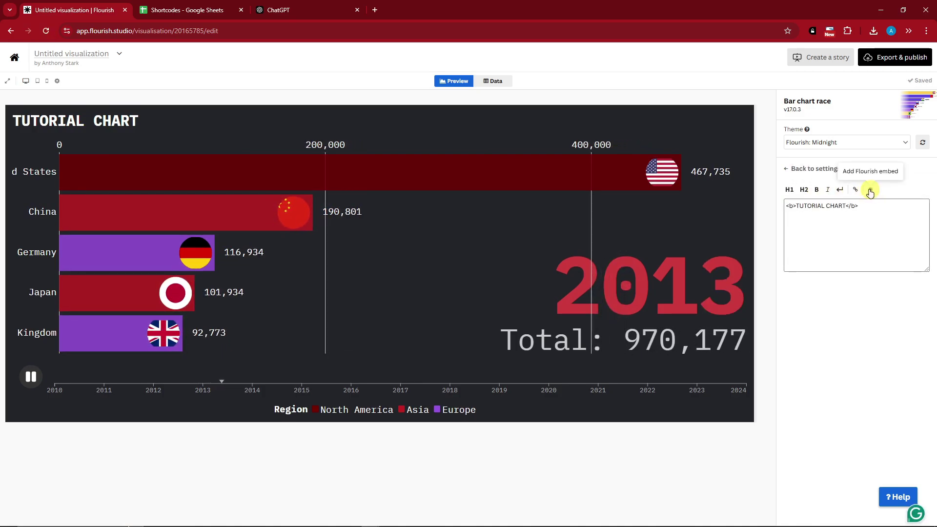
click(827, 189)
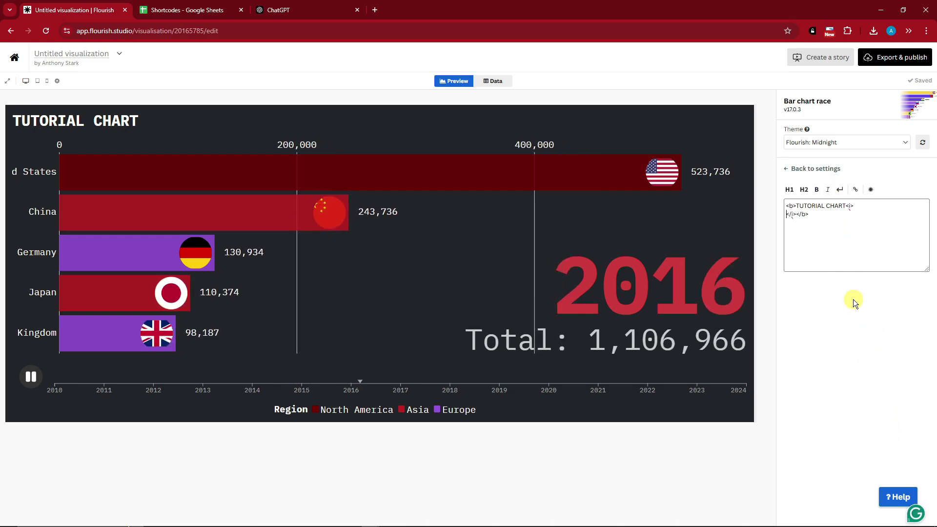
click(797, 168)
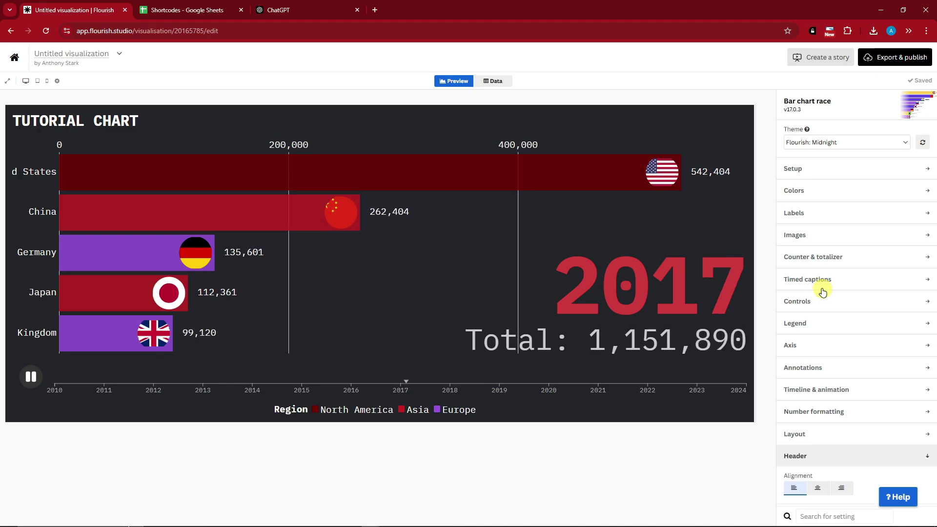
Step: Add 'VIDEOS SAMPLE' as the subtitle beneath the title
scroll(824, 292, down, 5)
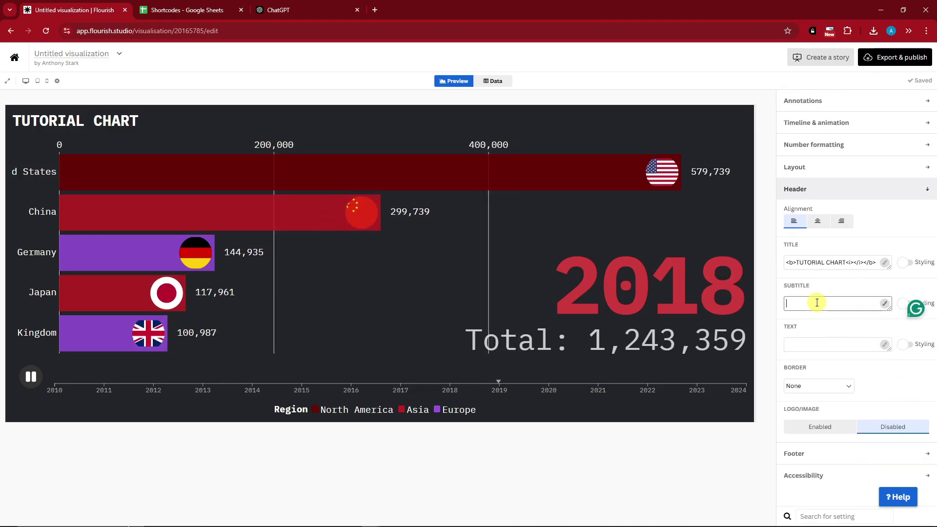
text(V)
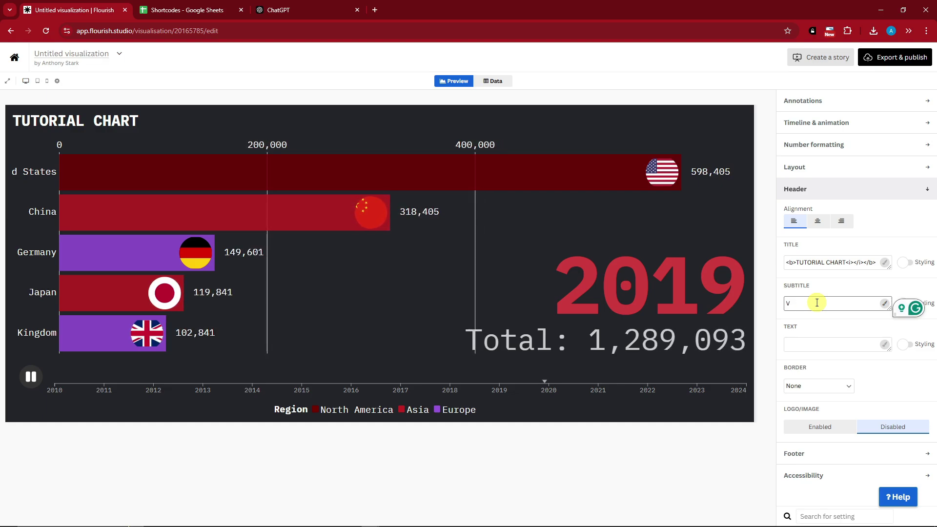
text(IDEOS ASM)
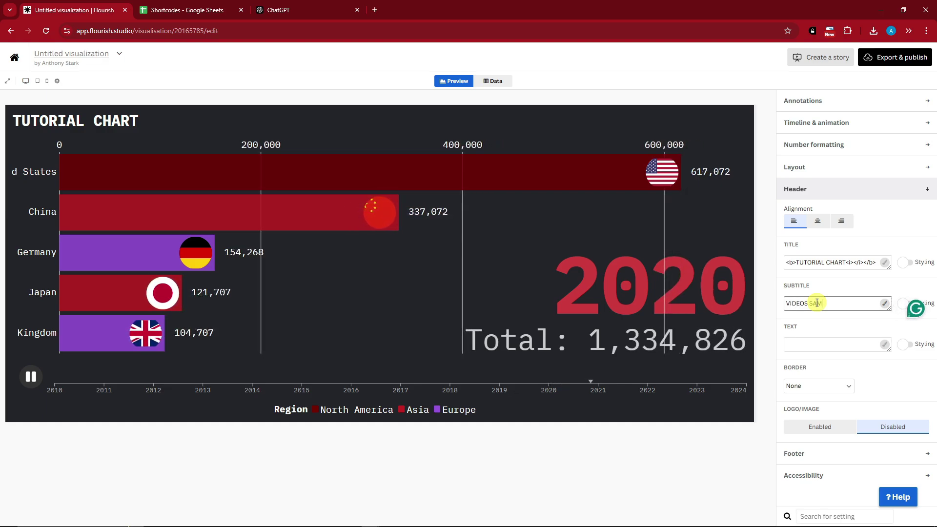
text(PLE)
click(884, 303)
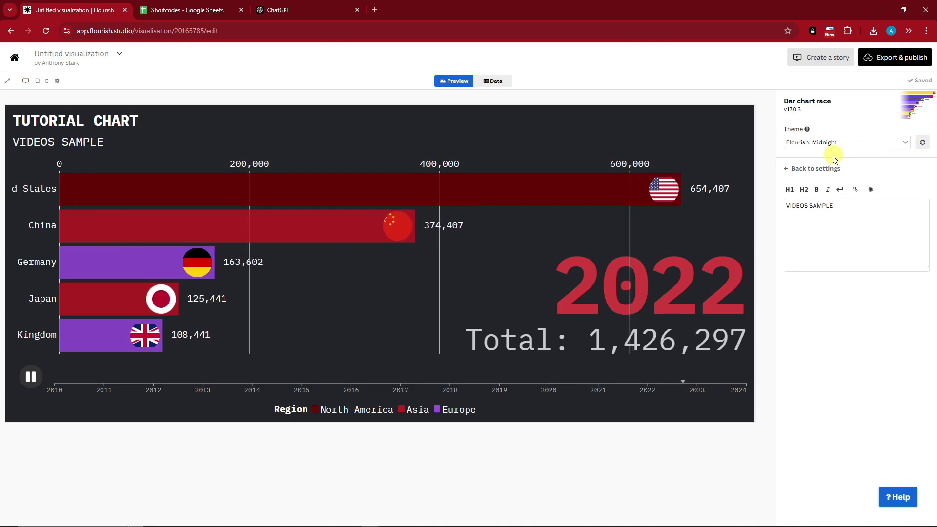
click(791, 169)
Step: Collapse the Header settings section
scroll(839, 312, down, 2)
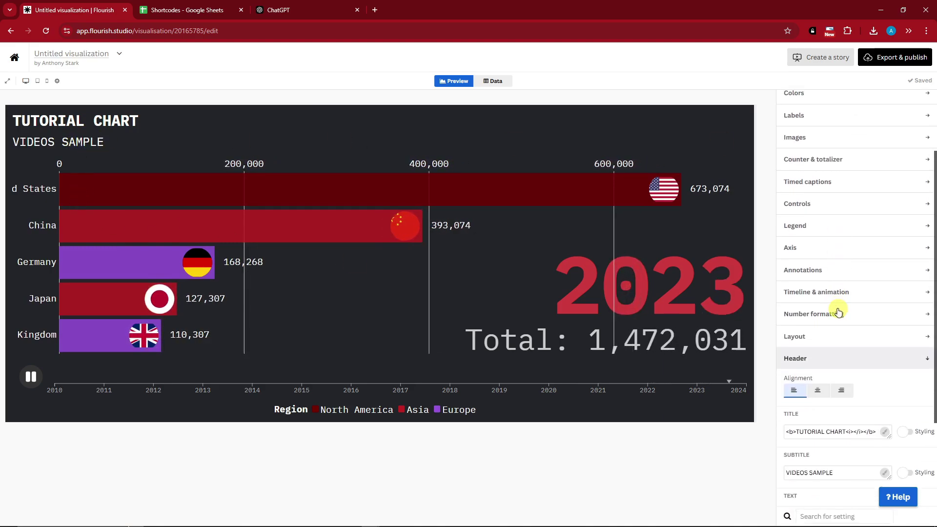
scroll(838, 313, down, 3)
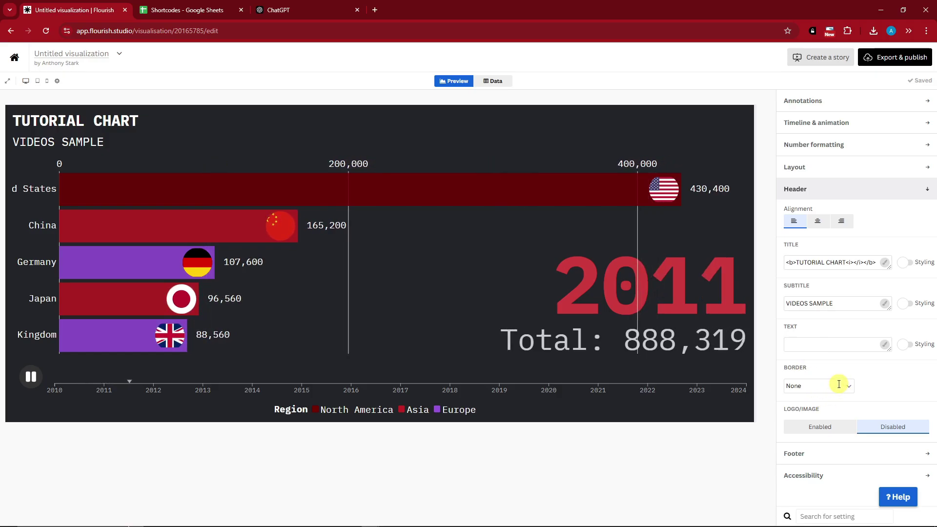
scroll(830, 249, up, 1)
click(818, 242)
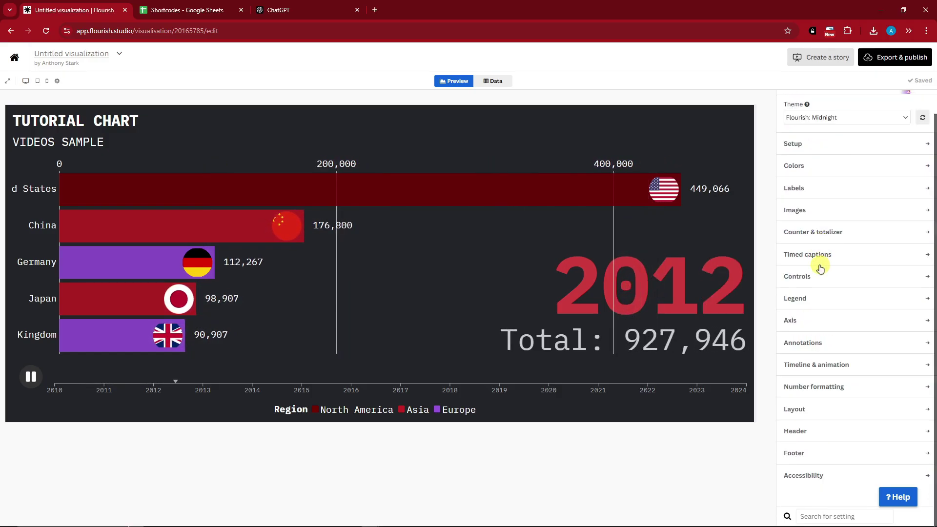
scroll(811, 224, up, 1)
scroll(831, 265, down, 1)
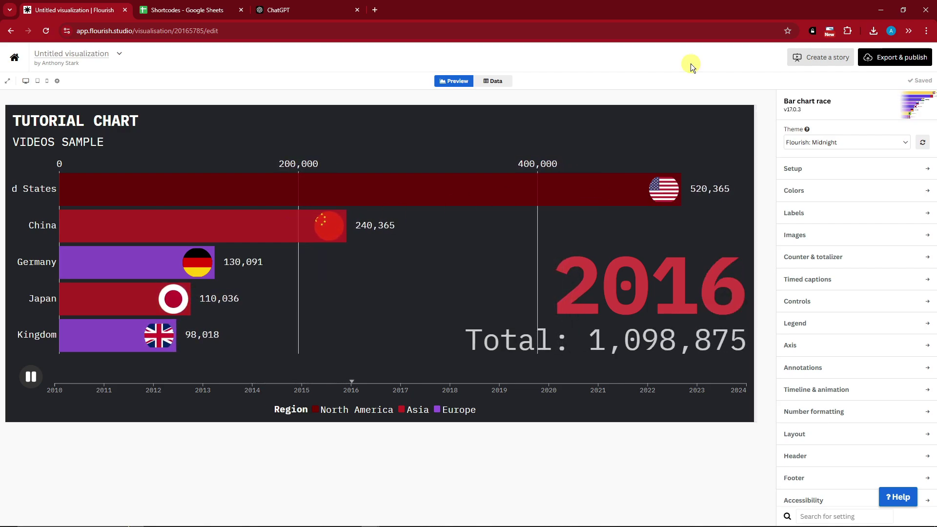
Step: Download a 1534 × 650 PNG snapshot named TUTORIAL BOXX, then cancel publishing
click(876, 61)
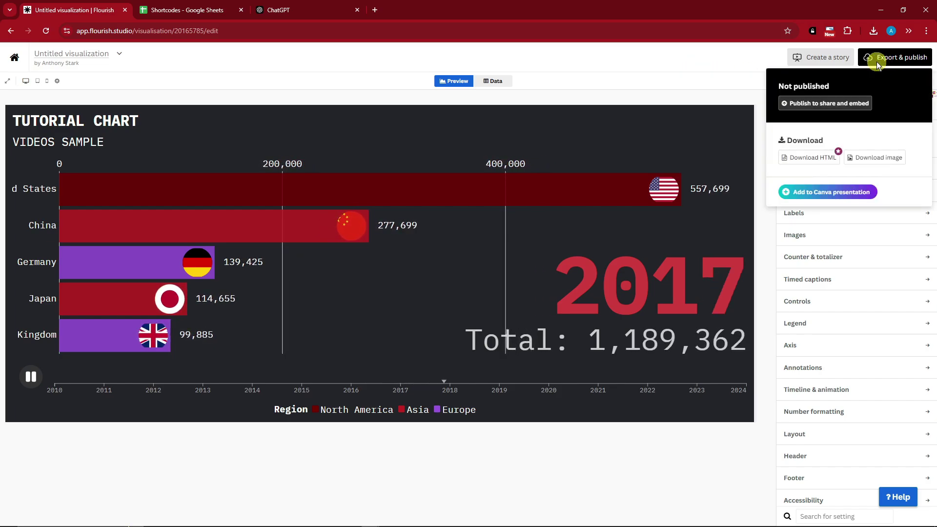
click(883, 158)
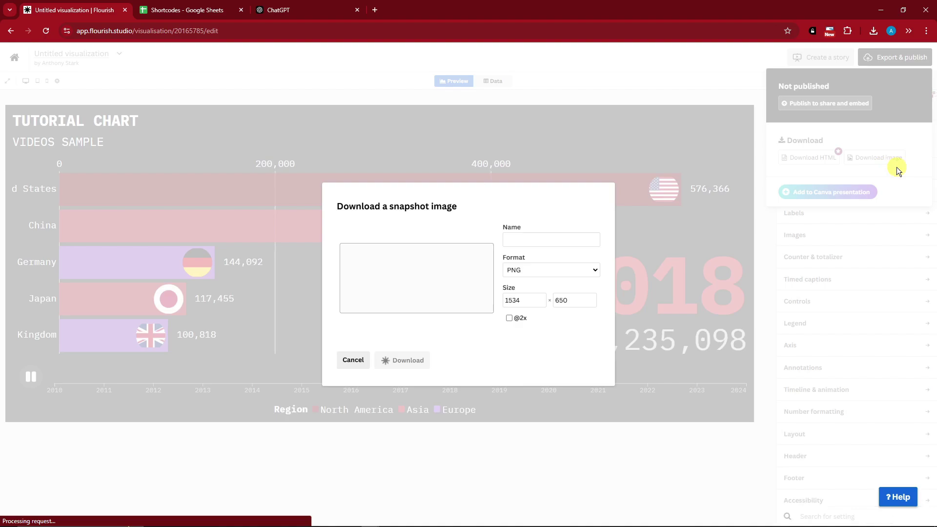
click(542, 242)
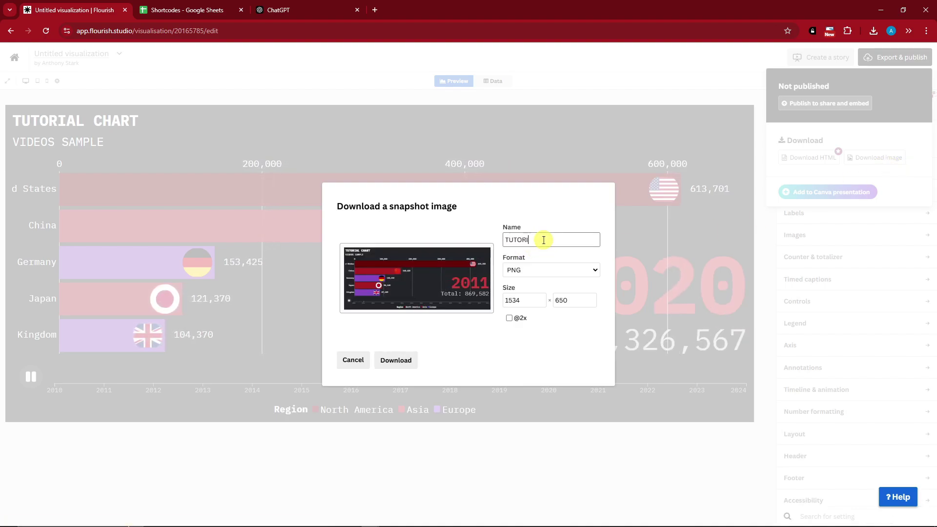
click(407, 365)
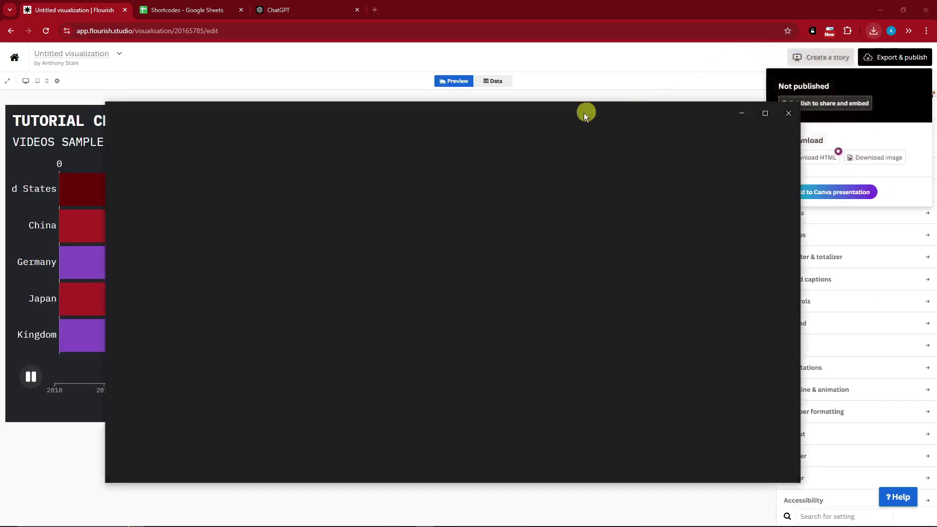
click(790, 115)
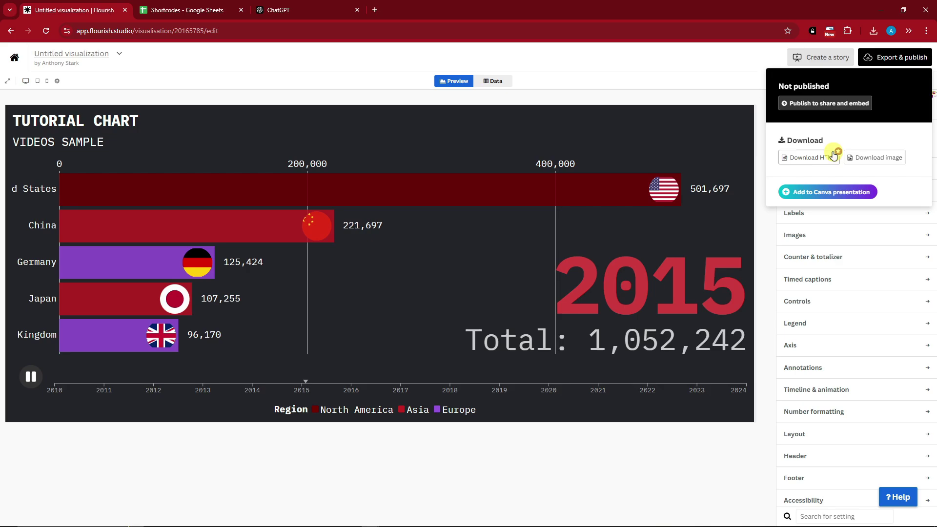
click(815, 107)
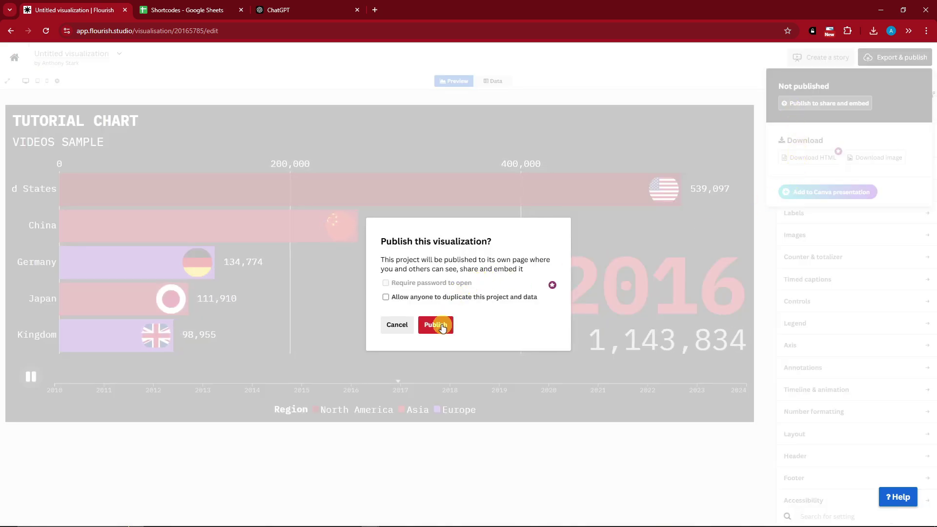
click(395, 325)
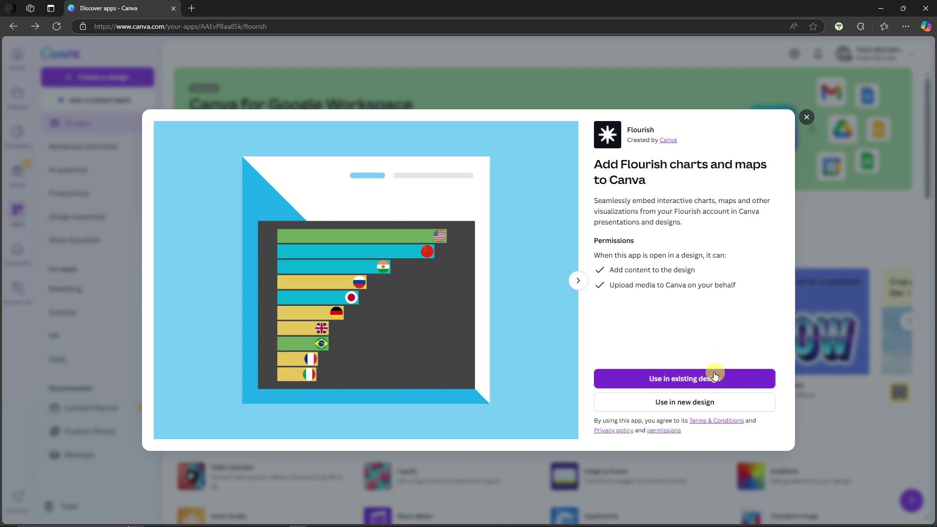
Step: Connect the Flourish app and insert the first visualisation onto the slide
click(683, 406)
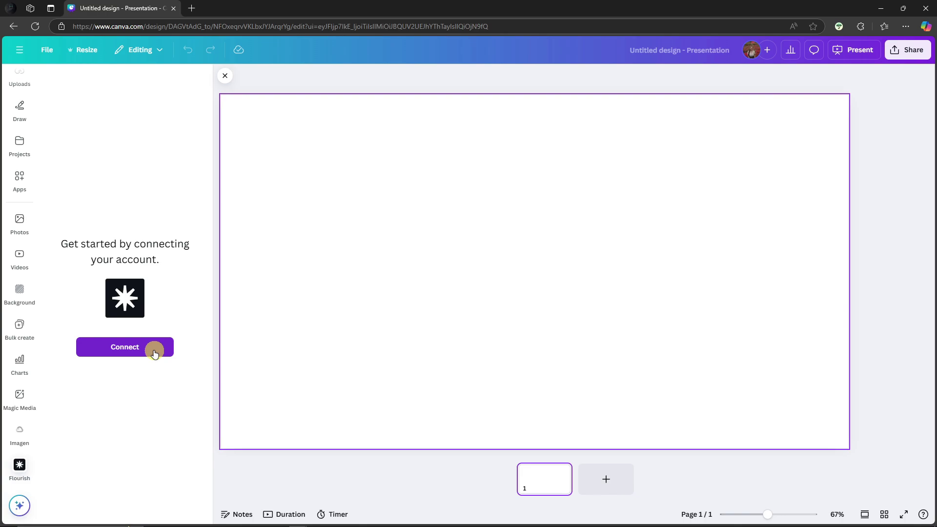
click(154, 352)
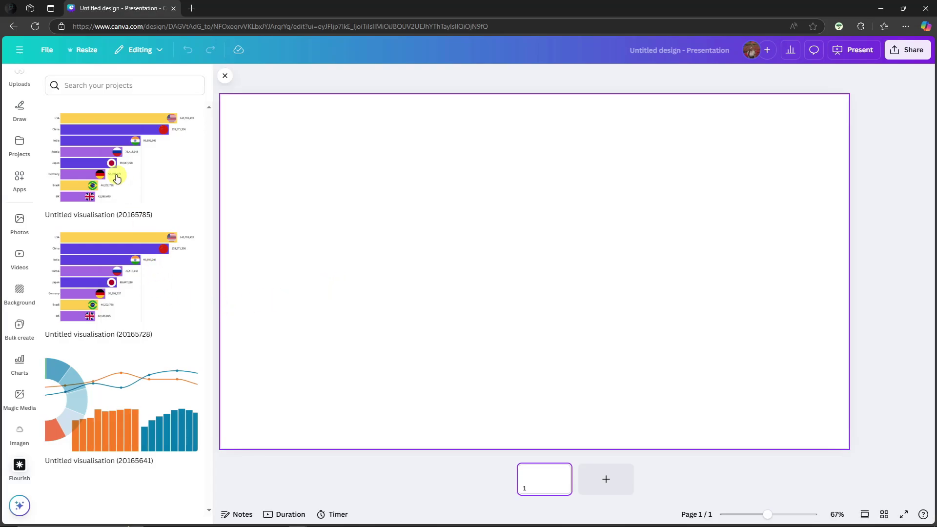
click(119, 149)
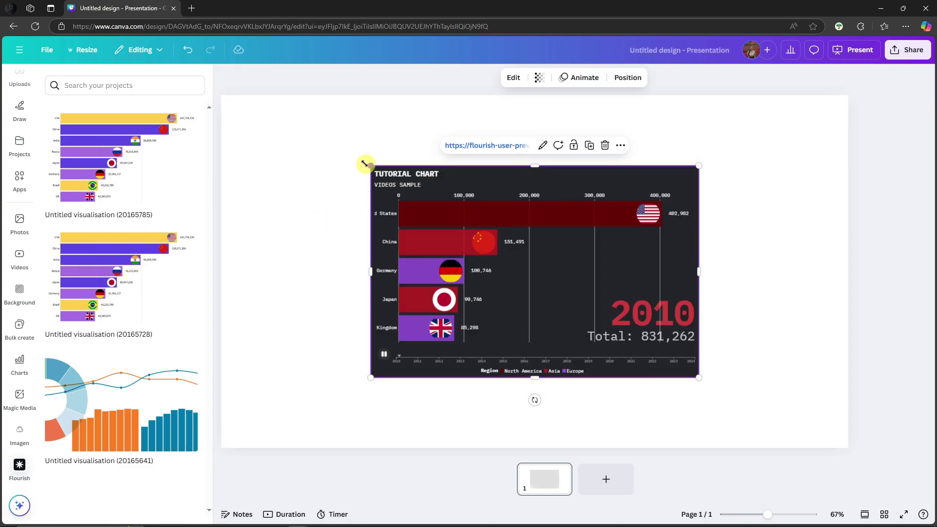
Step: Enlarge the embedded chart to fill most of the slide and reposition it
drag(365, 164, 271, 108)
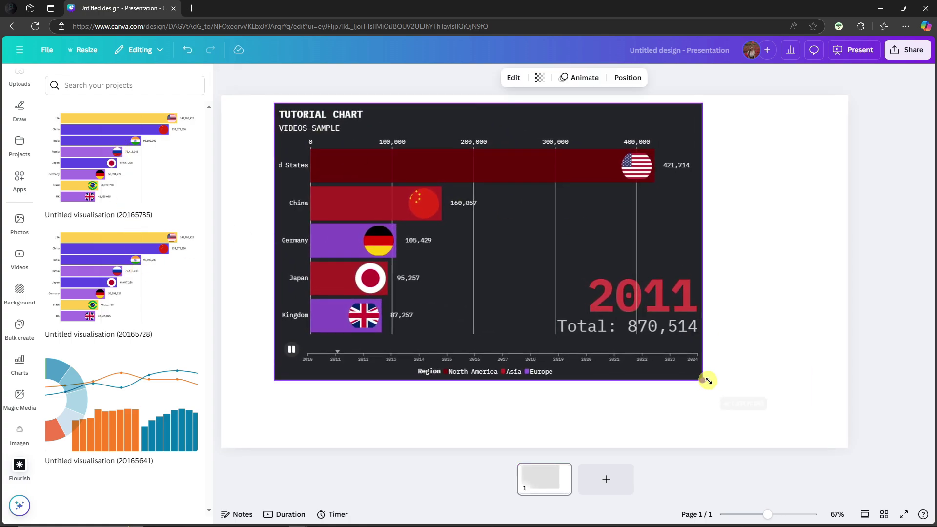
drag(708, 380, 803, 441)
drag(582, 305, 555, 295)
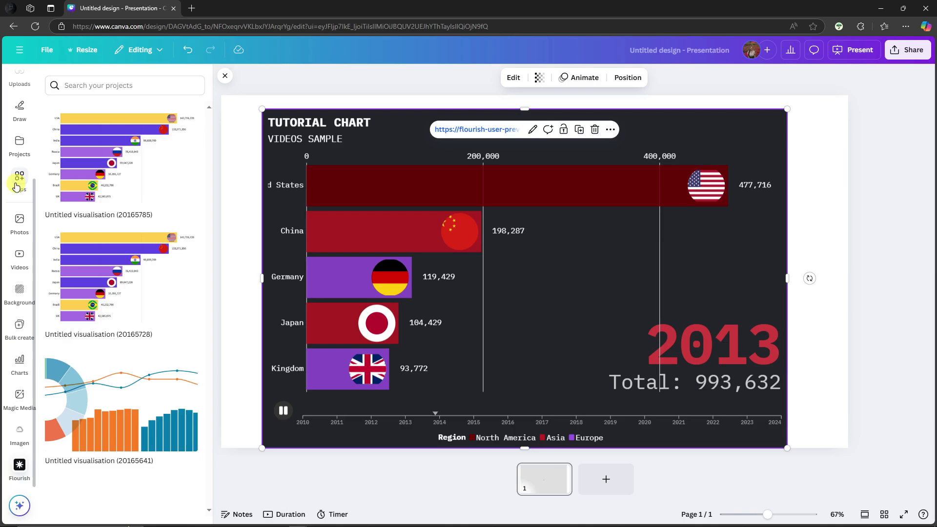
Step: Add the yellow cat-in-car photo, resize and place it, then delete it
click(21, 220)
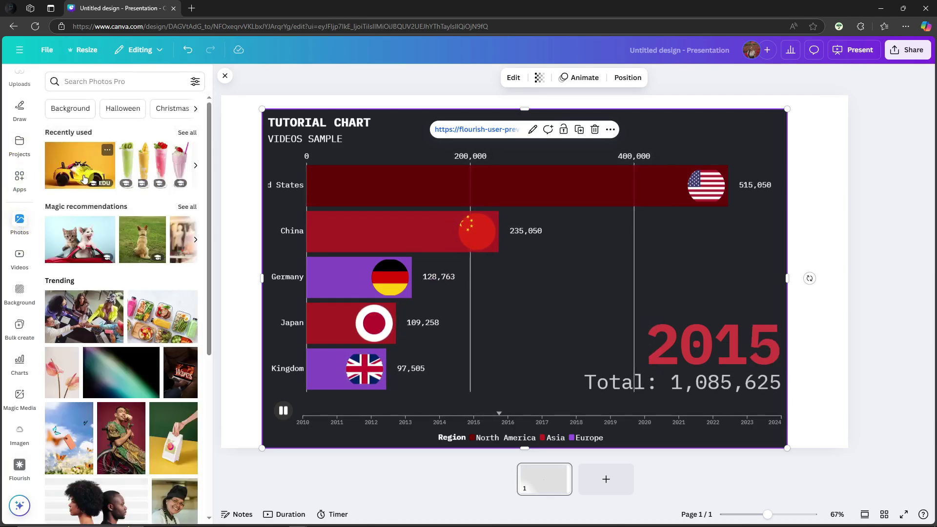
click(84, 179)
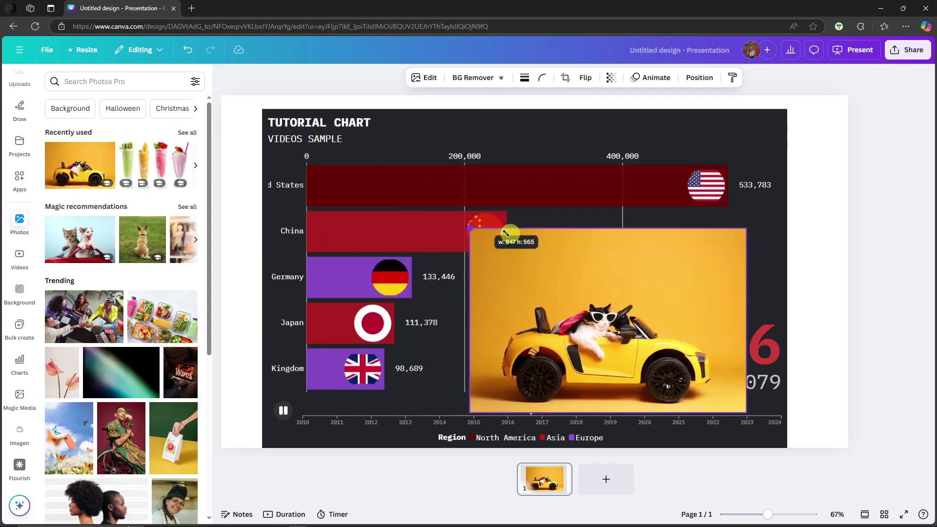
drag(505, 233, 632, 315)
drag(675, 336, 538, 298)
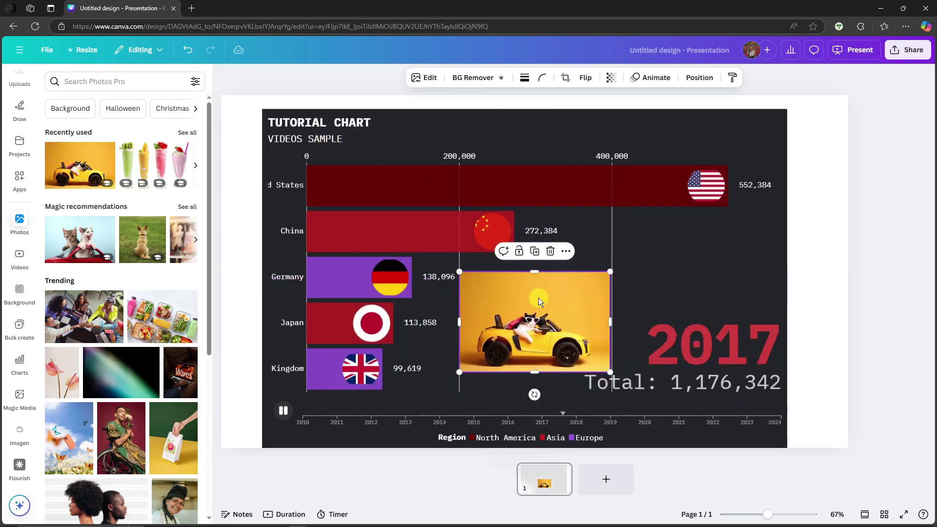
key(Delete)
click(619, 264)
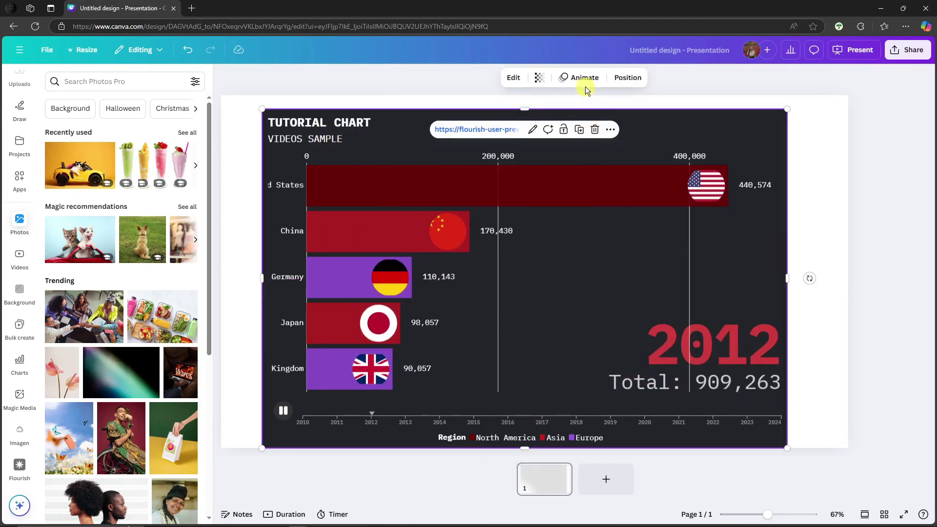
Step: Glance at the animation options, close them, and select the embedded chart
click(585, 79)
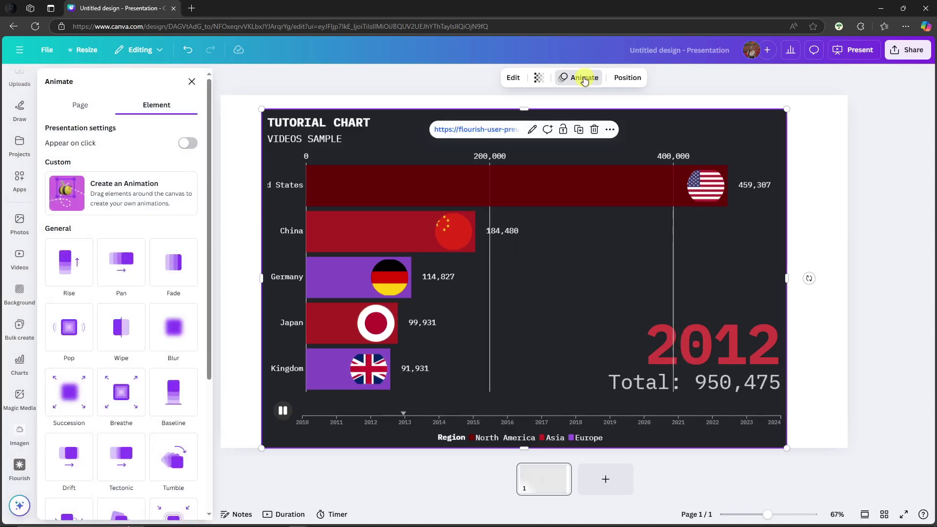
click(192, 81)
click(522, 249)
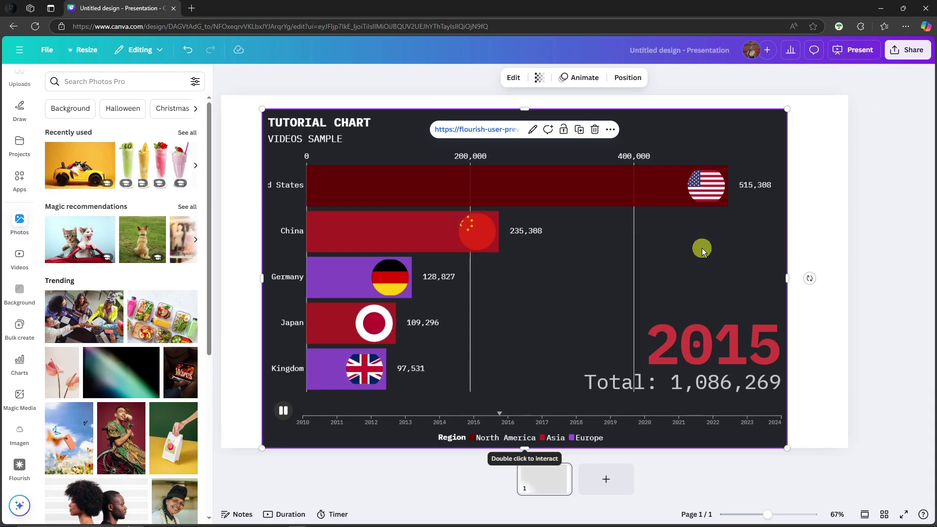
Step: Check the Share options, then shrink the embedded chart, move it up-left, and close Photos
click(902, 56)
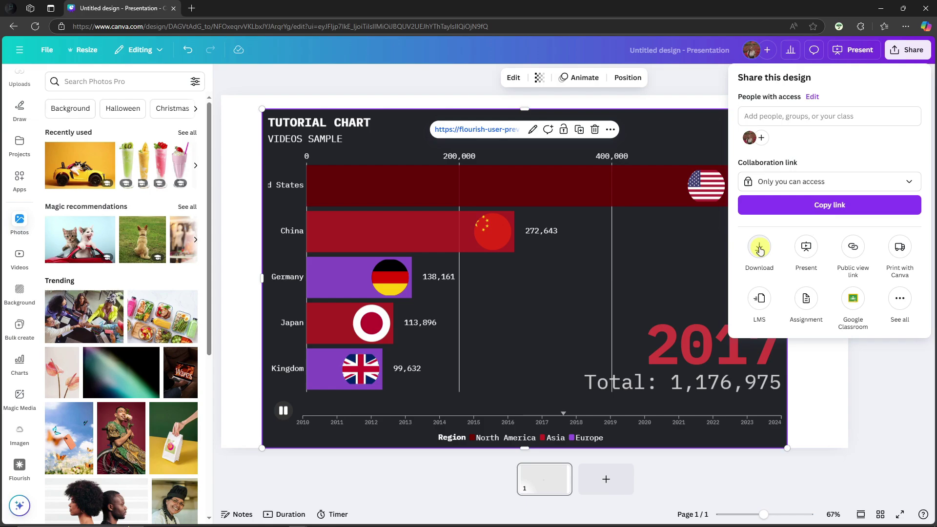
click(852, 376)
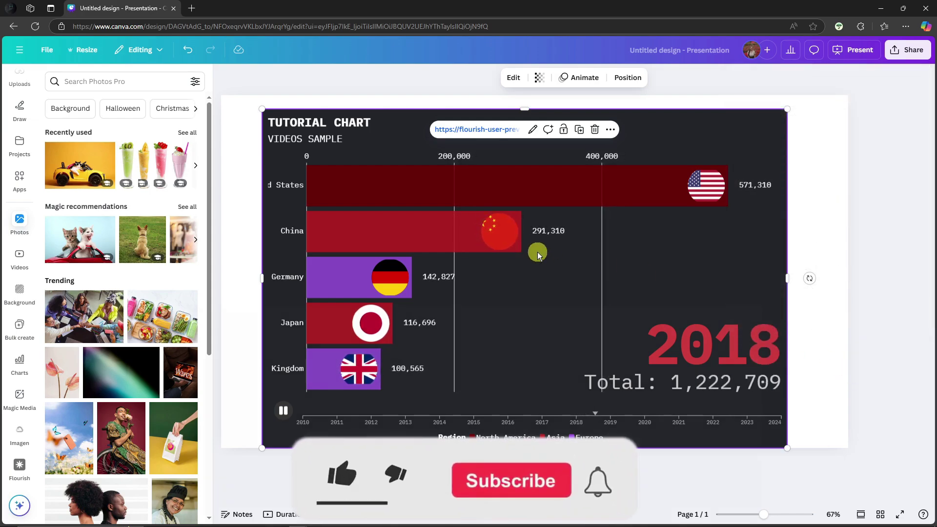
drag(262, 107, 362, 173)
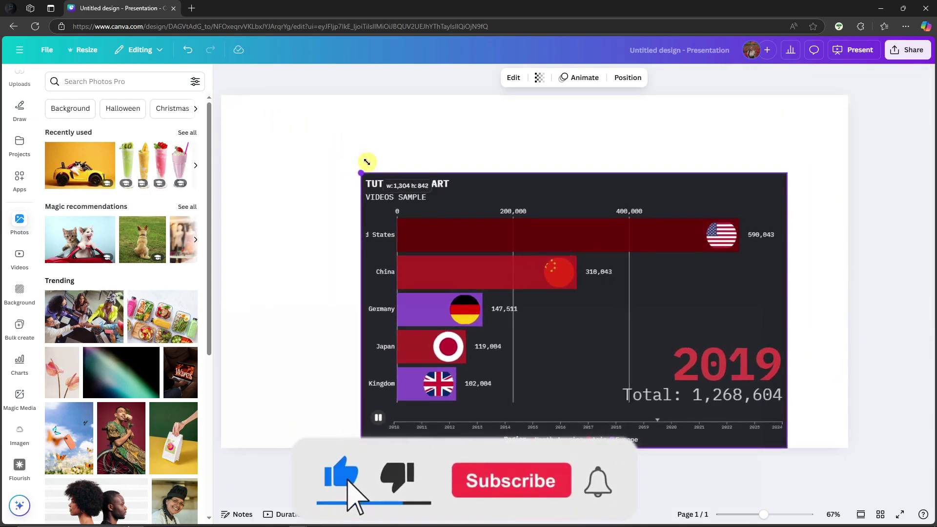
drag(508, 251, 367, 173)
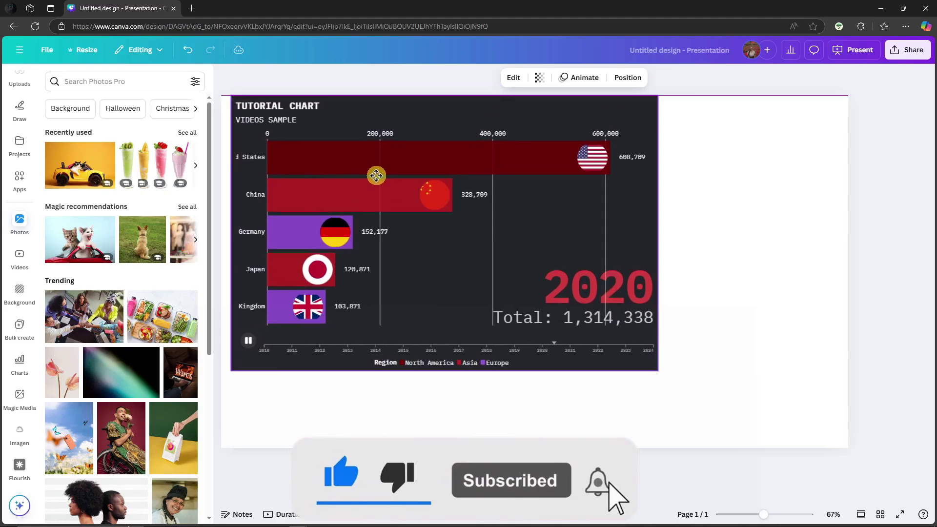
click(21, 224)
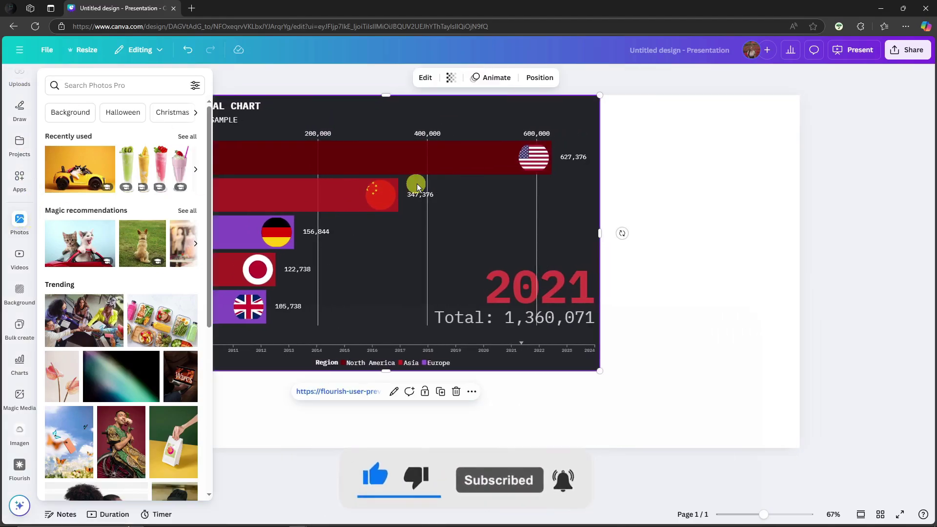